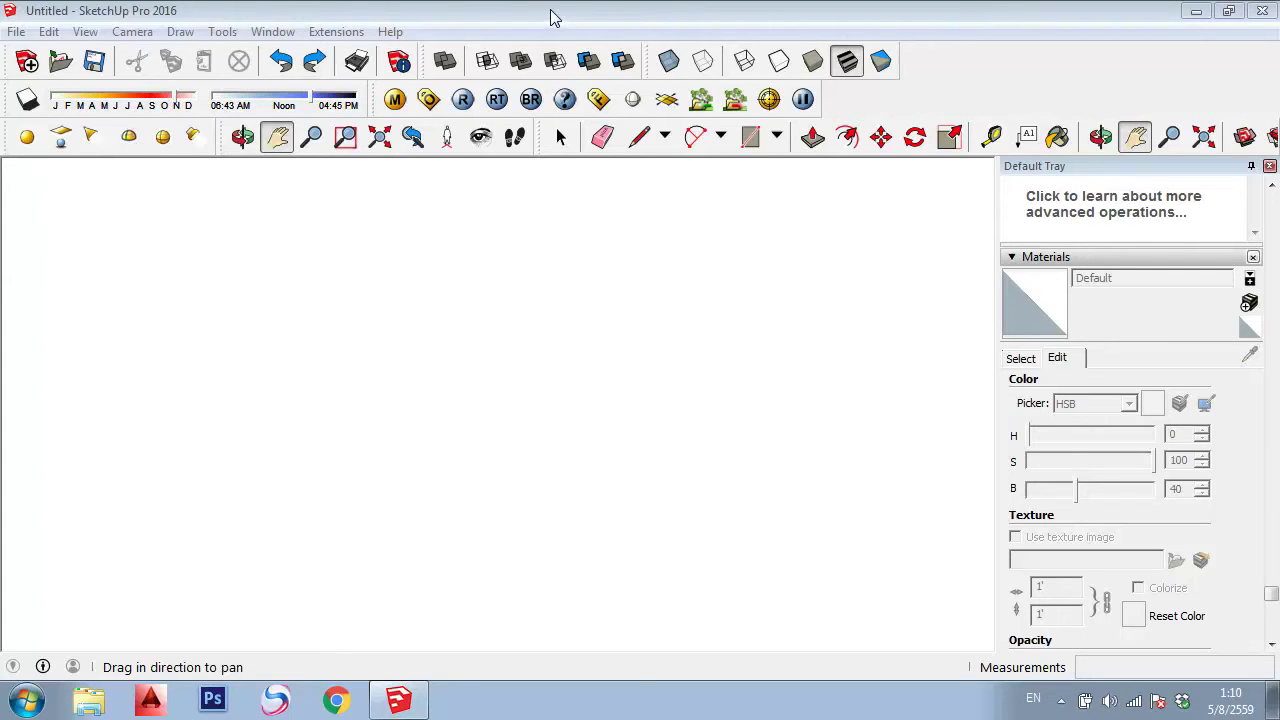
Draw an outer frame rectangle with a smaller inner rectangle nested inside it
{"action": "key", "text": "r"}
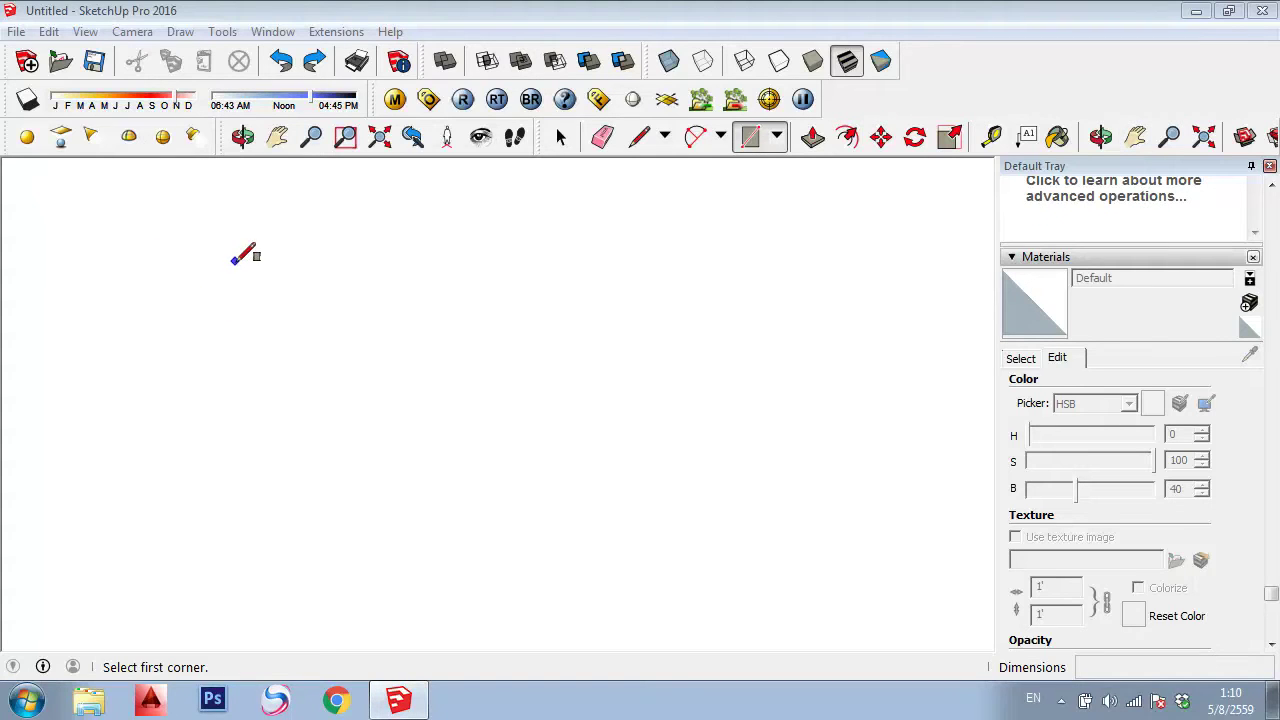
{"action": "left_click", "coordinate": [215, 268]}
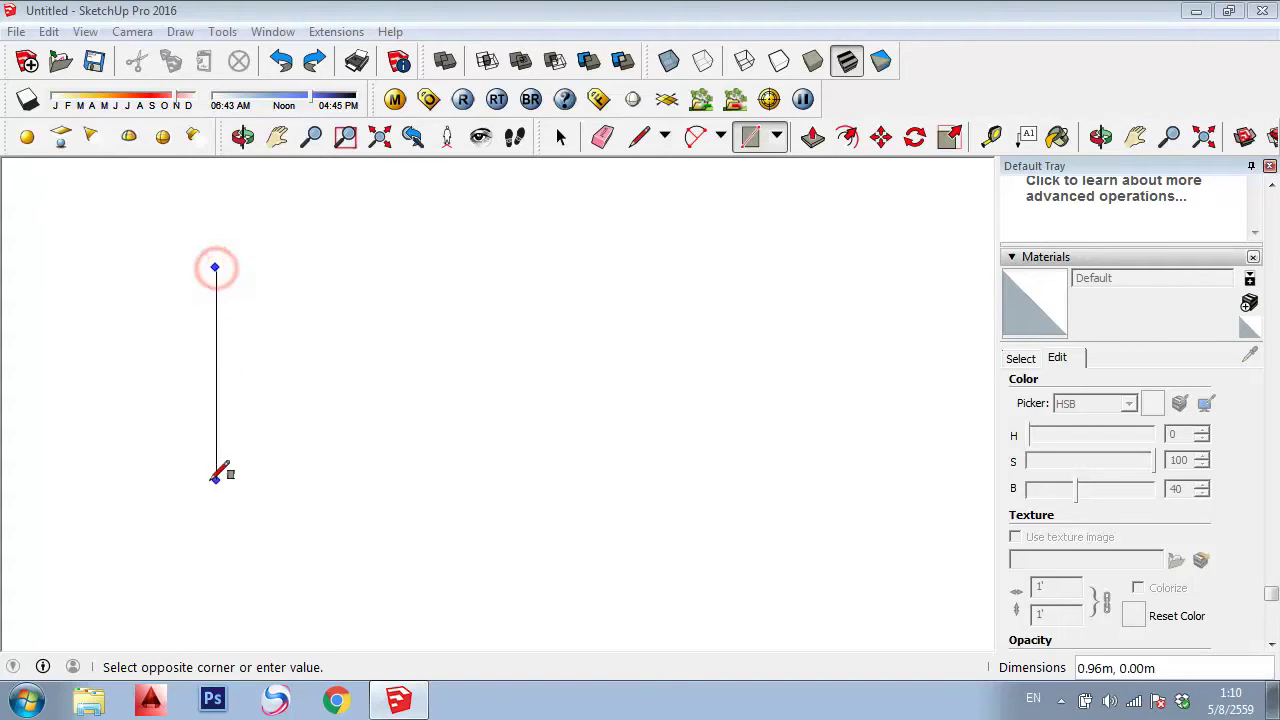
{"action": "left_click", "coordinate": [806, 563]}
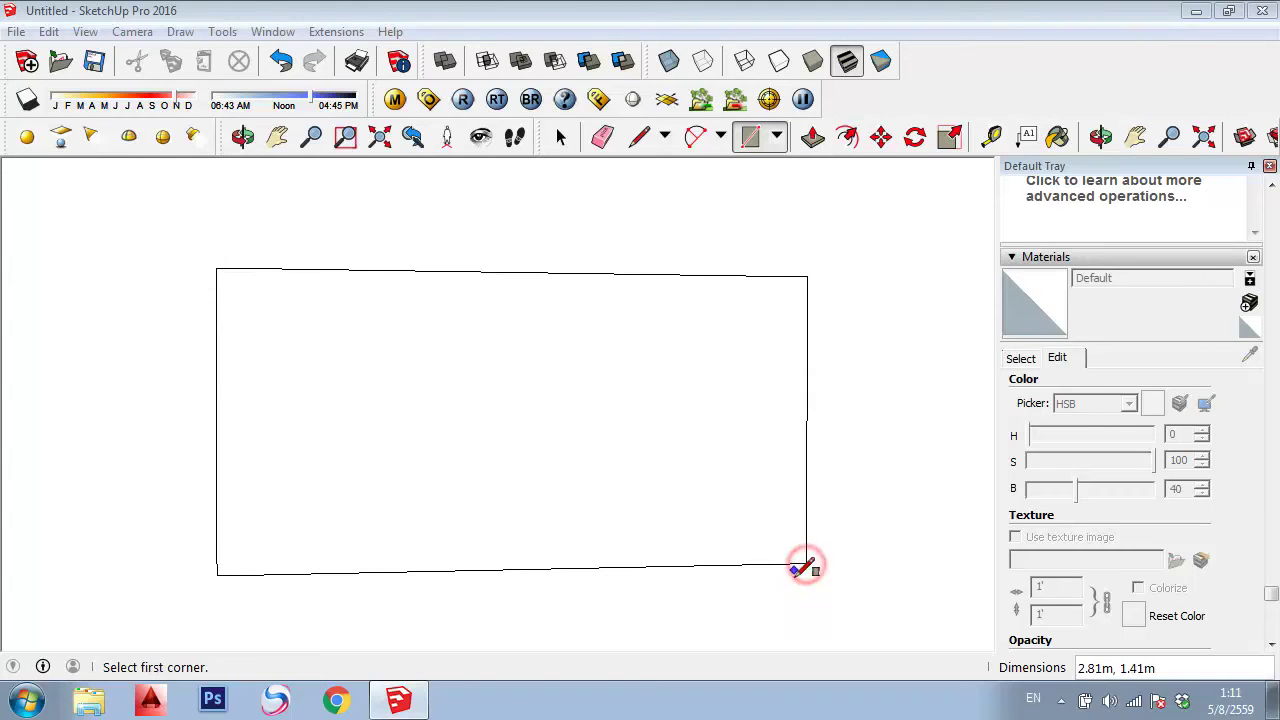
{"action": "left_click", "coordinate": [263, 300]}
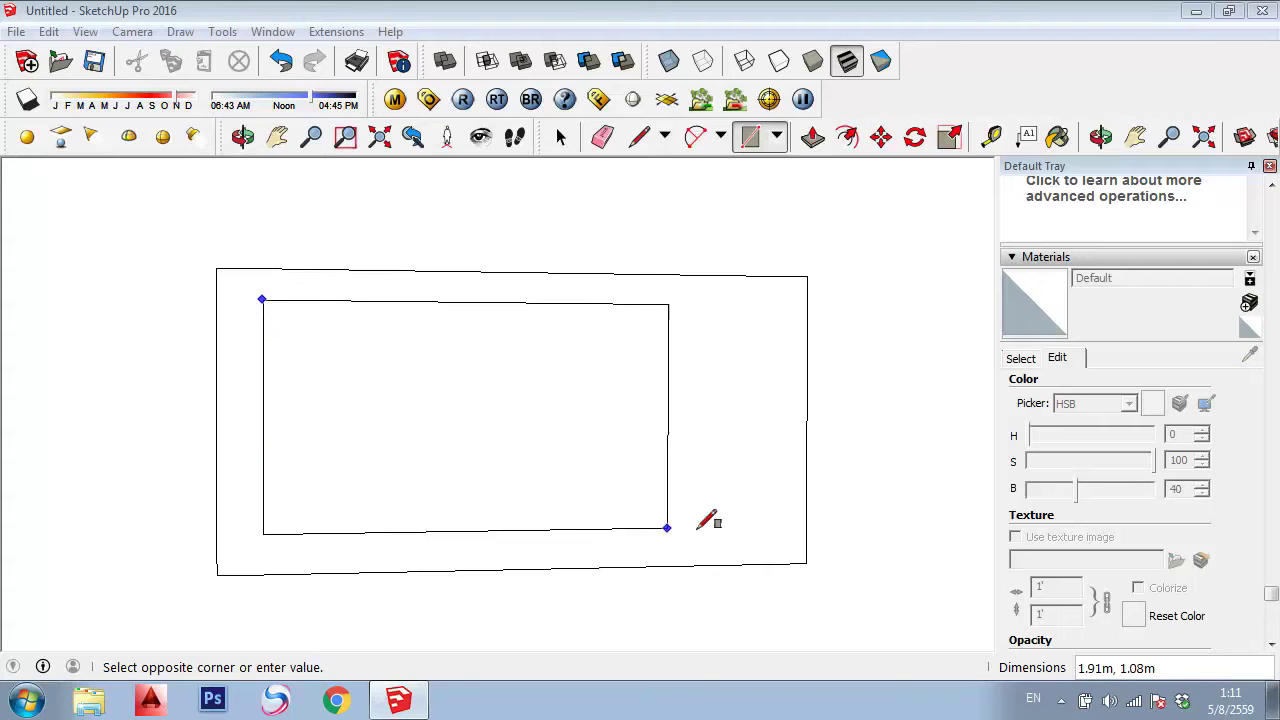
{"action": "left_click", "coordinate": [756, 532]}
Push the inner rectangle 0.56 m through to cut the window opening
{"action": "key", "text": "p"}
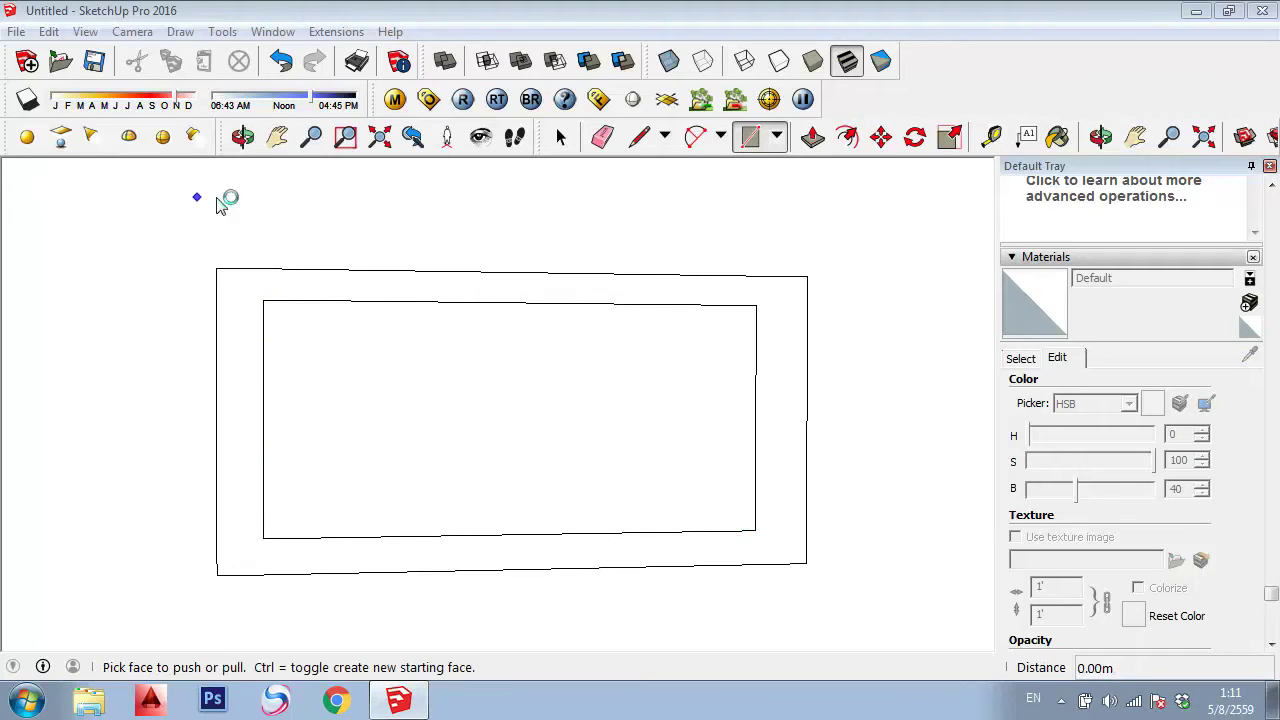
{"action": "left_click", "coordinate": [487, 420]}
{"action": "left_click", "coordinate": [457, 368]}
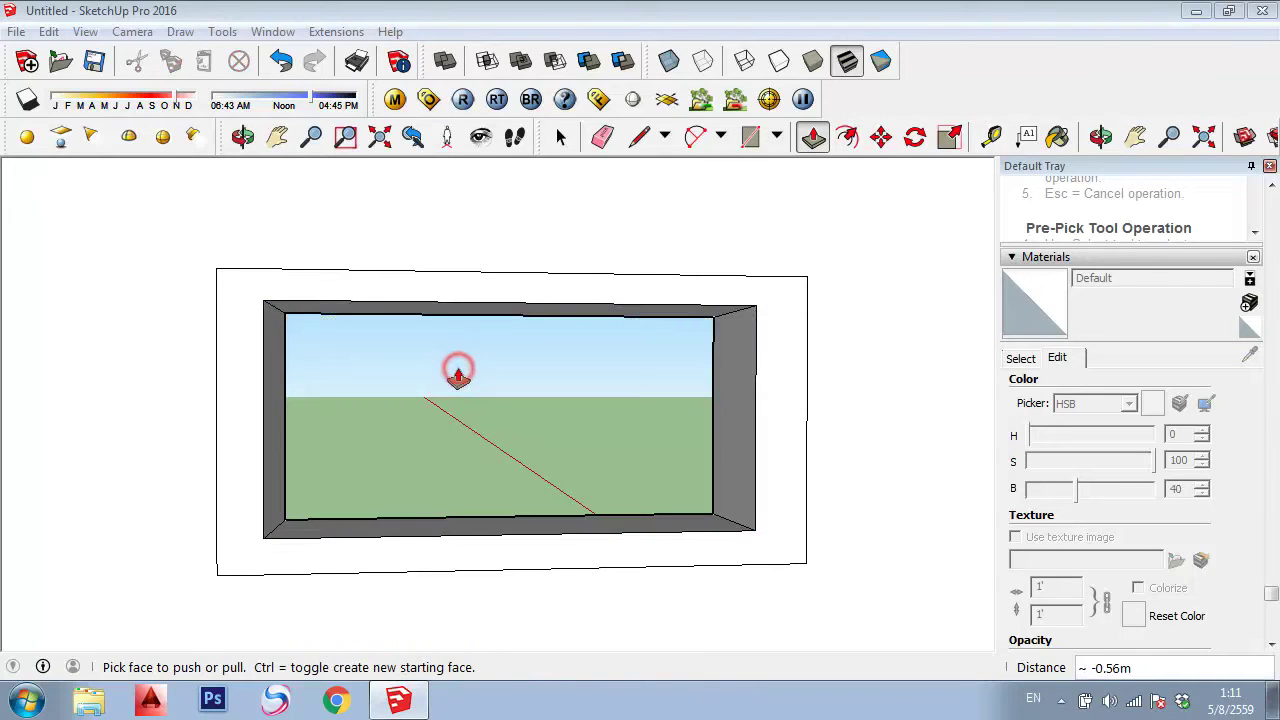
{"action": "key", "text": "o"}
{"action": "mouse_move", "coordinate": [500, 414]}
{"action": "left_mouse_down"}
{"action": "mouse_move", "coordinate": [737, 414]}
{"action": "mouse_move", "coordinate": [660, 395]}
{"action": "mouse_move", "coordinate": [666, 371]}
{"action": "mouse_move", "coordinate": [549, 406]}
{"action": "left_mouse_up"}
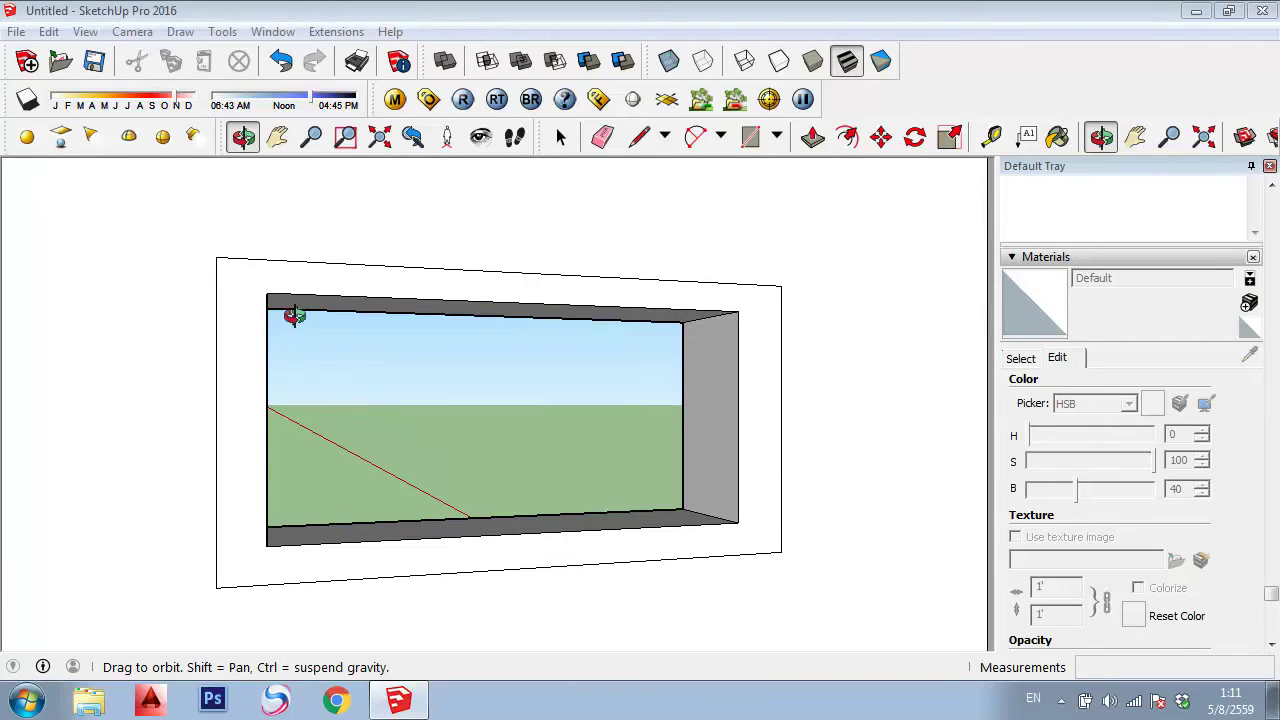
{"action": "scroll", "coordinate": [454, 313], "scroll_direction": "up", "scroll_amount": 1}
Pull the window frame face out from the wall
{"action": "scroll", "coordinate": [454, 313], "scroll_direction": "down", "scroll_amount": 1}
{"action": "key", "text": "p"}
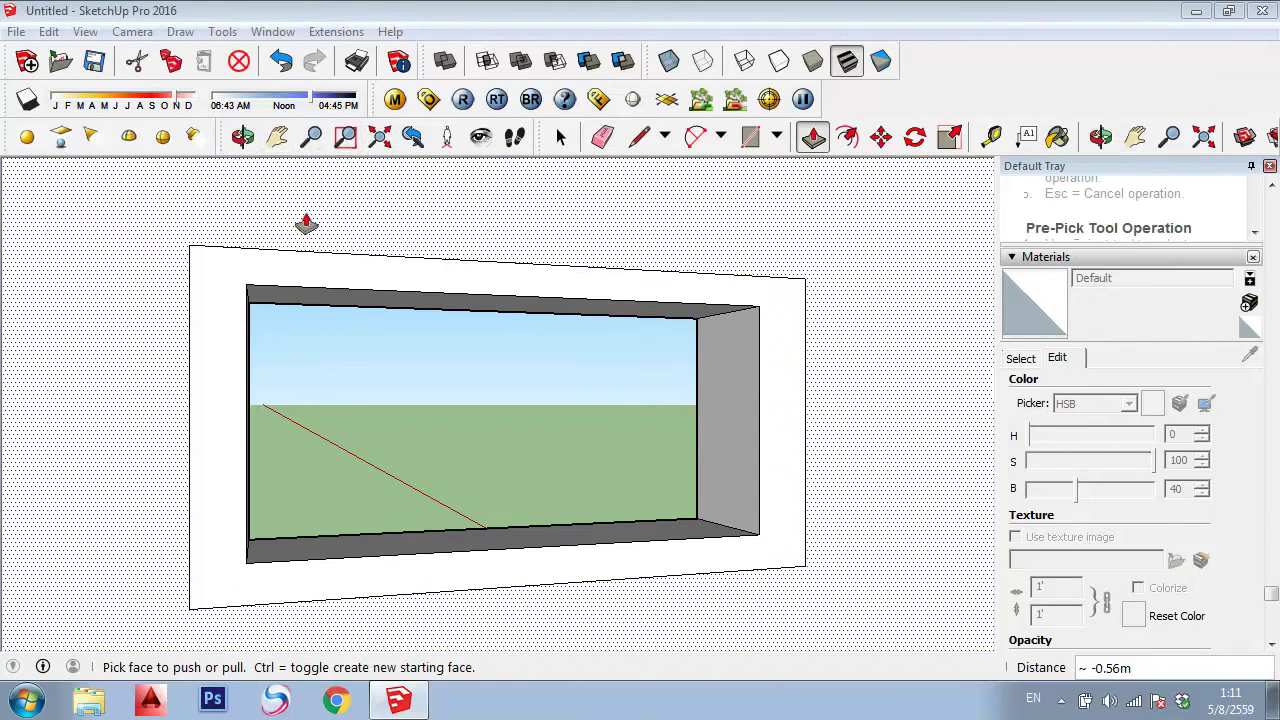
{"action": "mouse_move", "coordinate": [306, 208]}
{"action": "middle_mouse_down"}
{"action": "mouse_move", "coordinate": [420, 220]}
{"action": "mouse_move", "coordinate": [243, 337]}
{"action": "middle_mouse_up"}
{"action": "left_click", "coordinate": [310, 316]}
{"action": "key", "text": "Escape"}
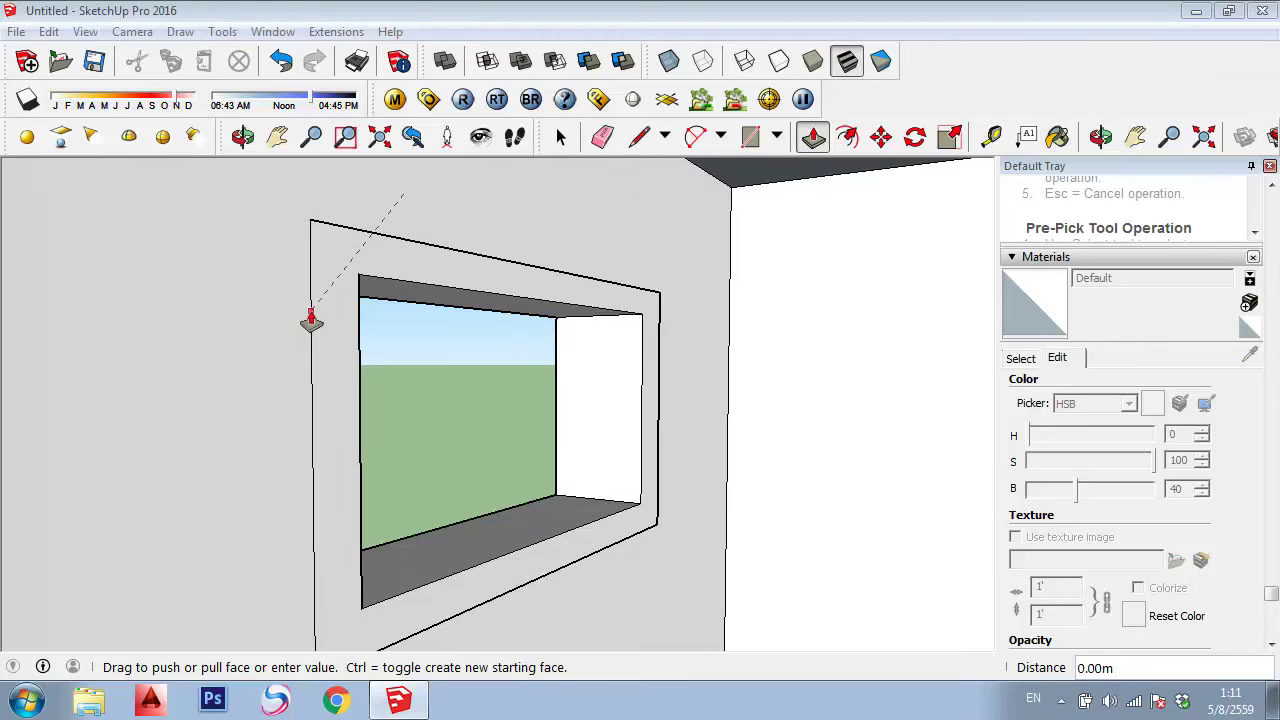
{"action": "left_click", "coordinate": [270, 334]}
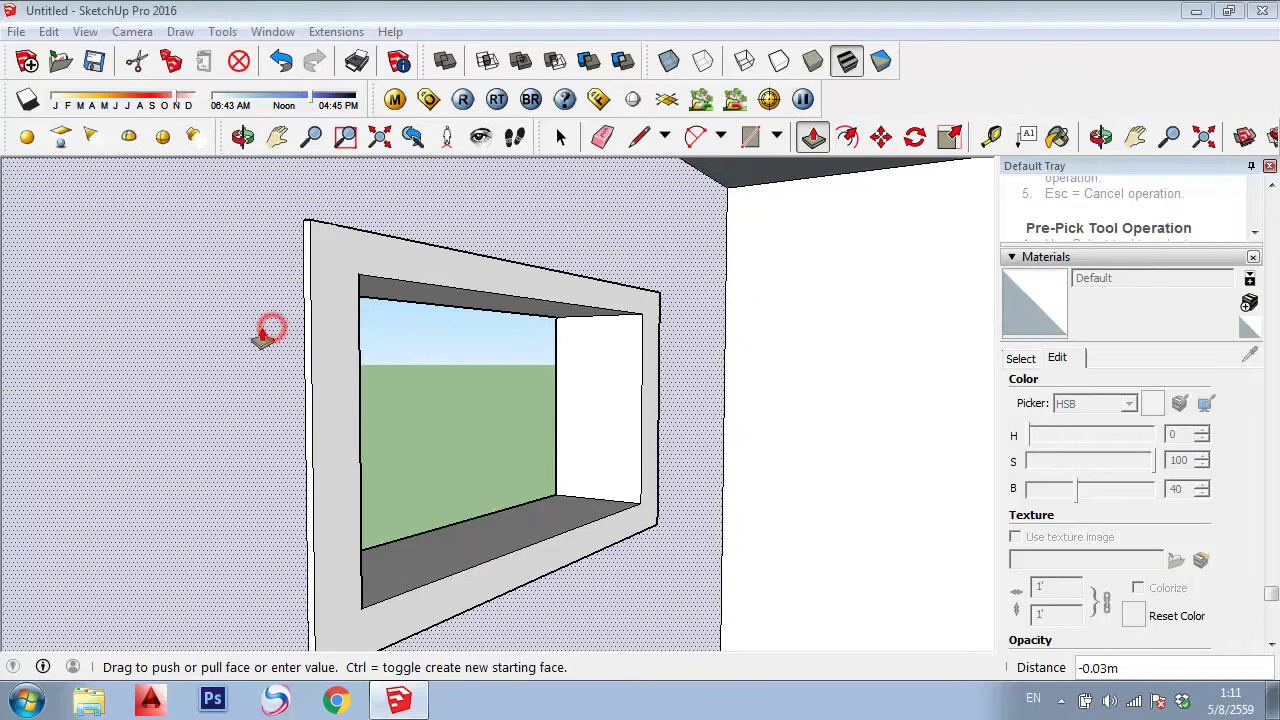
{"action": "left_click", "coordinate": [208, 341]}
Push the frame's front face to -0.29 m and inspect the back of the window
{"action": "left_click", "coordinate": [312, 331]}
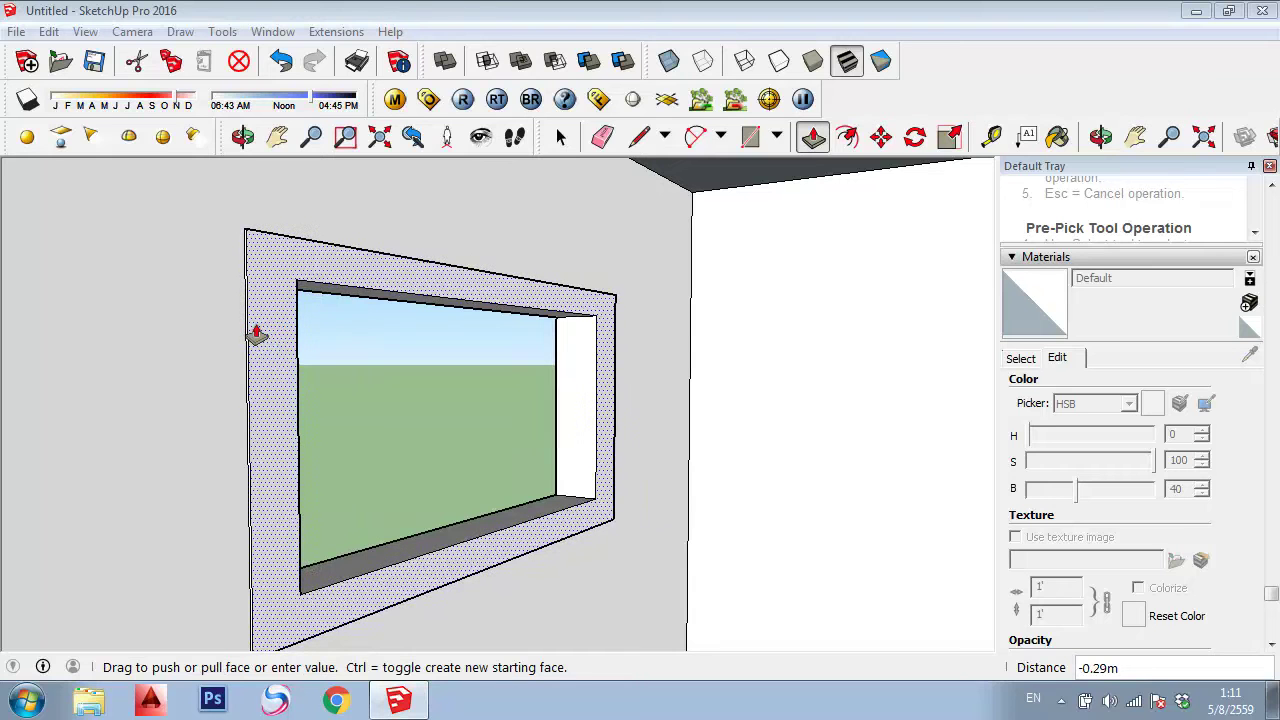
{"action": "left_click", "coordinate": [257, 335]}
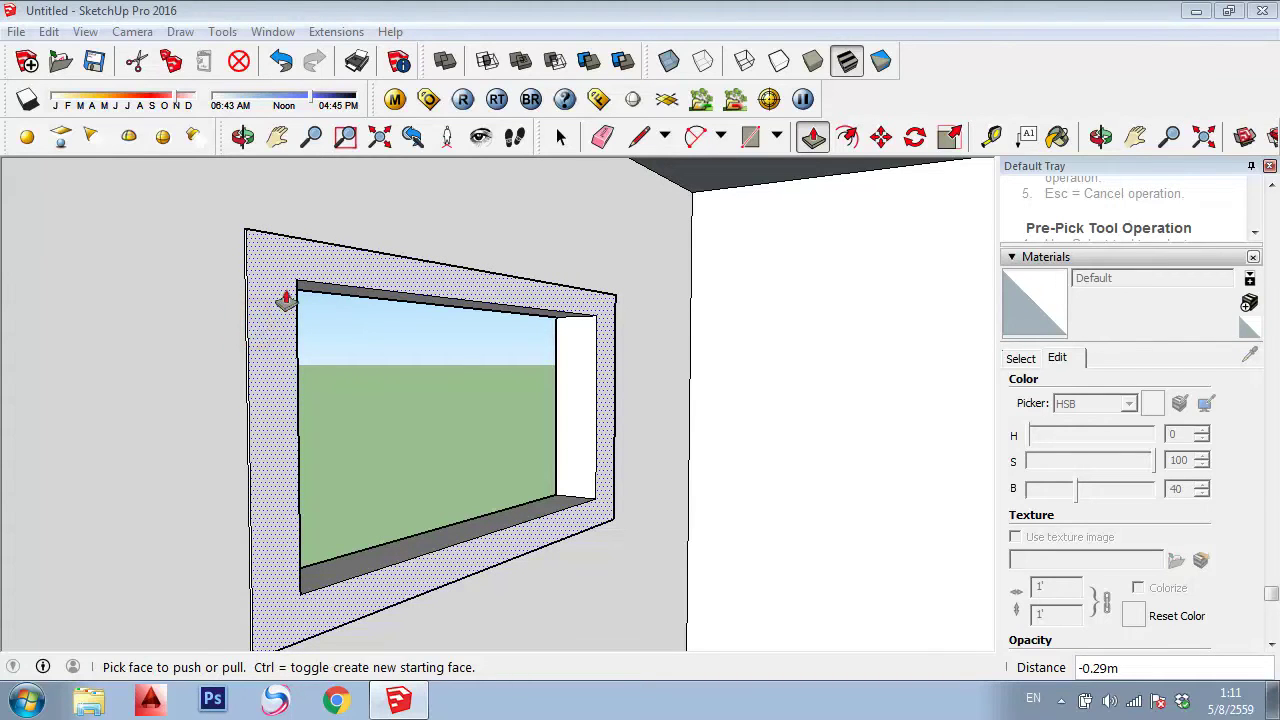
{"action": "key", "text": "o"}
{"action": "mouse_move", "coordinate": [277, 360]}
{"action": "left_mouse_down"}
{"action": "mouse_move", "coordinate": [131, 400]}
{"action": "mouse_move", "coordinate": [280, 357]}
{"action": "mouse_move", "coordinate": [214, 374]}
{"action": "mouse_move", "coordinate": [443, 406]}
{"action": "mouse_move", "coordinate": [623, 395]}
{"action": "mouse_move", "coordinate": [823, 300]}
{"action": "mouse_move", "coordinate": [757, 417]}
{"action": "mouse_move", "coordinate": [827, 503]}
{"action": "mouse_move", "coordinate": [837, 494]}
{"action": "mouse_move", "coordinate": [297, 523]}
{"action": "left_mouse_up"}
Draw a helper diagonal across the opening to create the pane face, then erase the diagonal
{"action": "key", "text": "l"}
{"action": "left_click", "coordinate": [229, 551]}
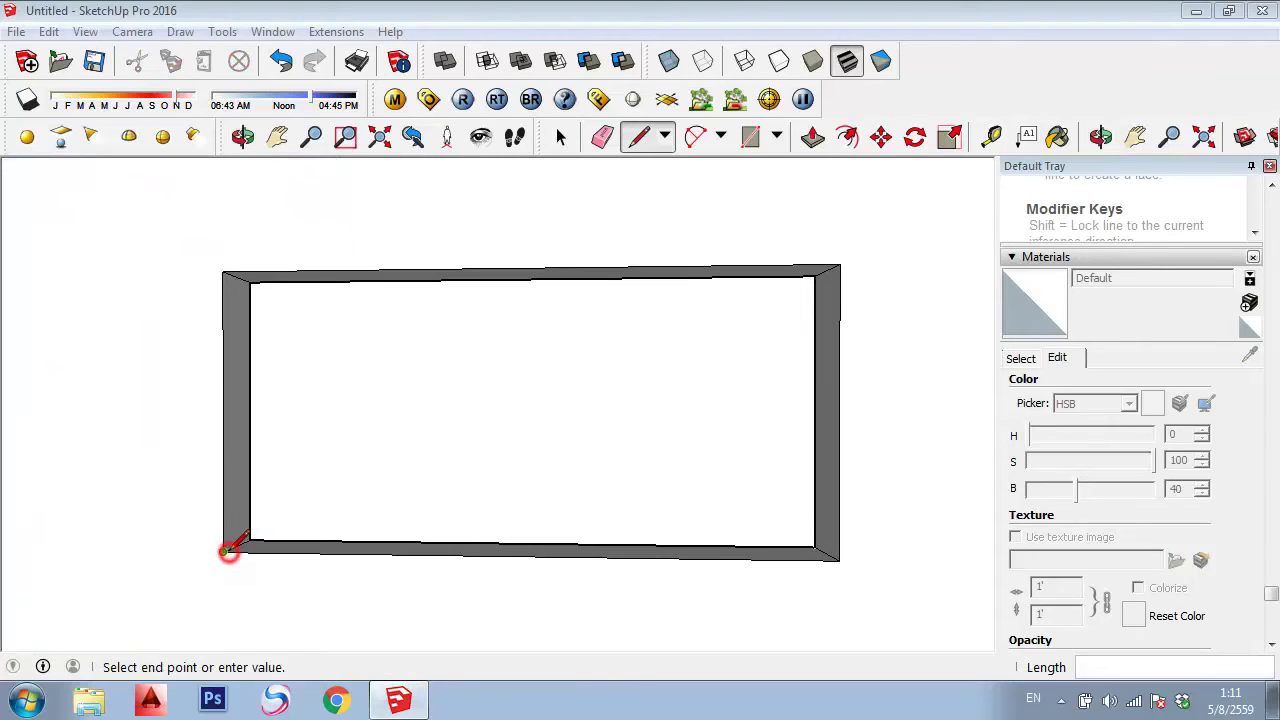
{"action": "left_click", "coordinate": [840, 266]}
{"action": "key", "text": "e"}
{"action": "left_click", "coordinate": [710, 326]}
{"action": "key", "text": "o"}
{"action": "left_click_drag", "start_coordinate": [329, 371], "coordinate": [60, 352]}
{"action": "left_click_drag", "start_coordinate": [431, 371], "coordinate": [106, 371]}
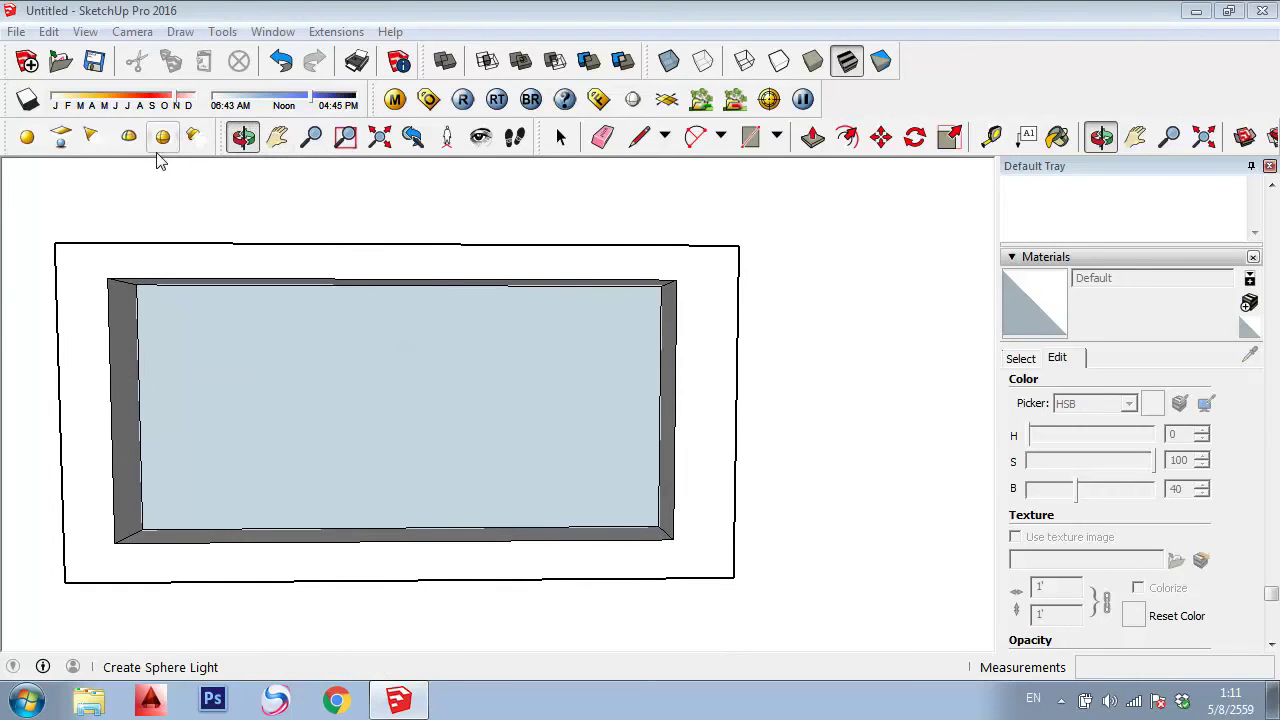
Paint the wall around the frame orange with Color B05
{"action": "key", "text": "f"}
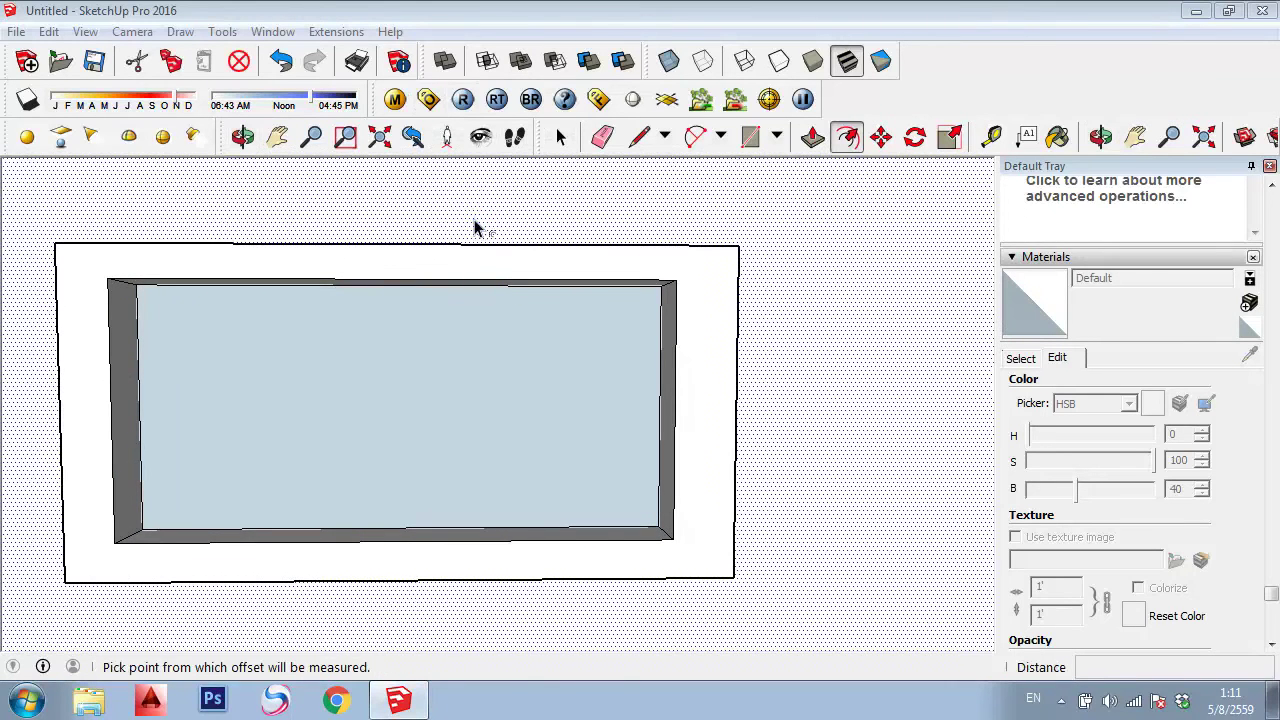
{"action": "key", "text": "p"}
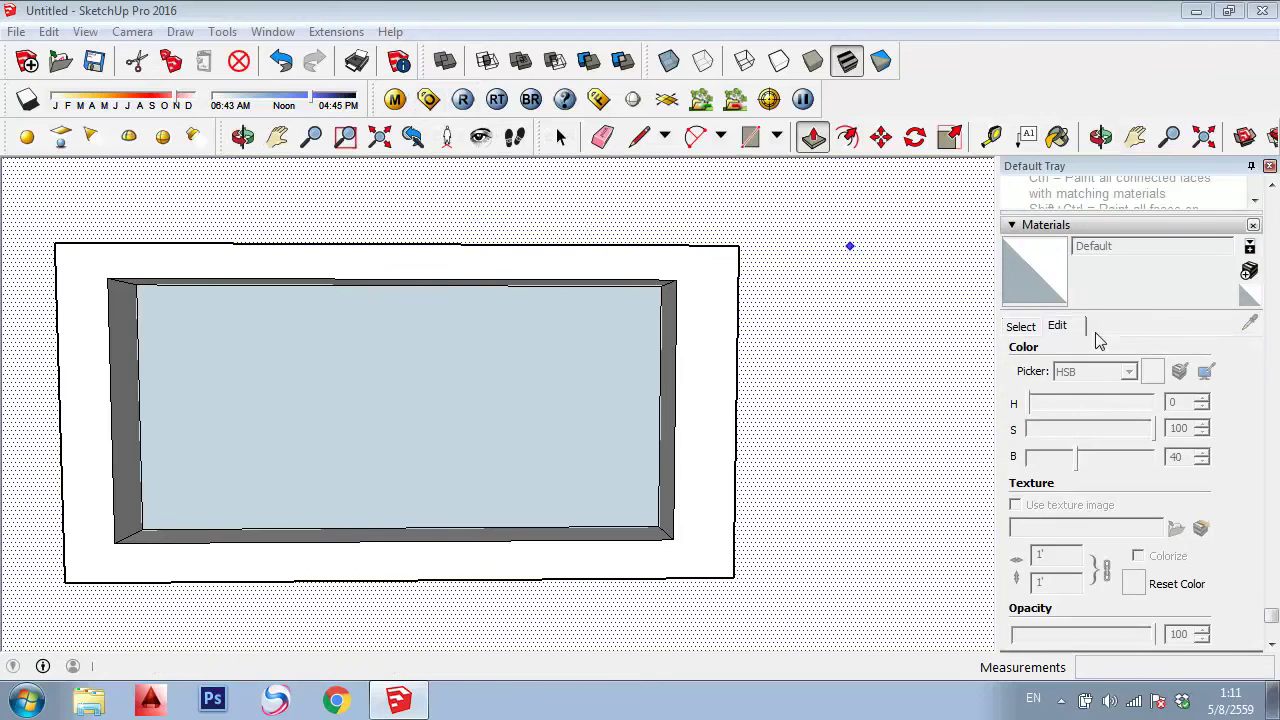
{"action": "key", "text": "b"}
{"action": "left_click", "coordinate": [1029, 325]}
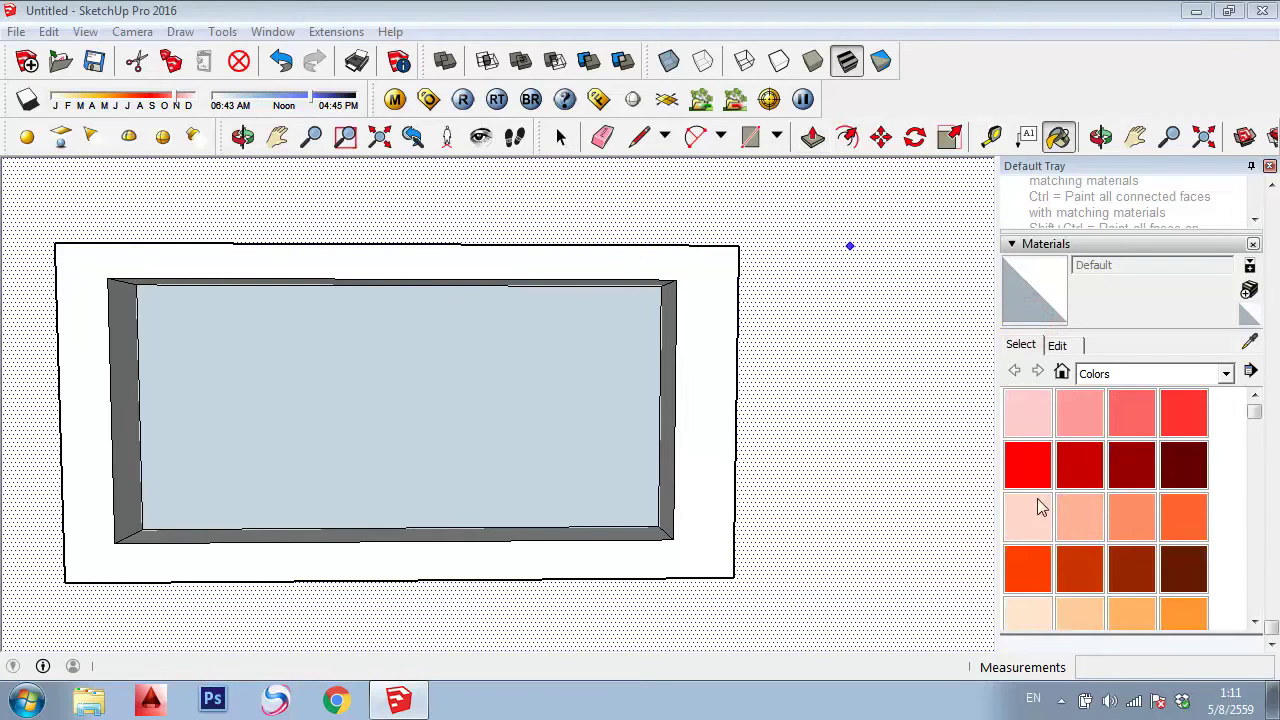
{"action": "left_click", "coordinate": [1040, 570]}
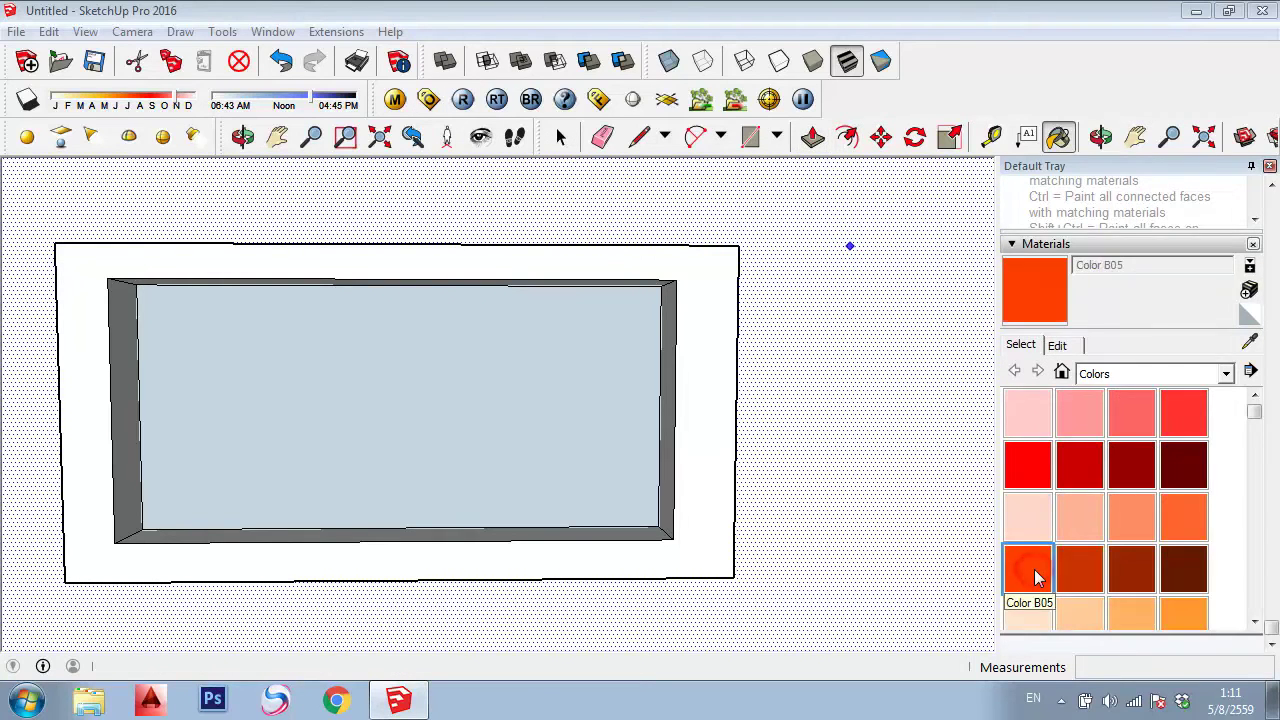
{"action": "left_click", "coordinate": [815, 360]}
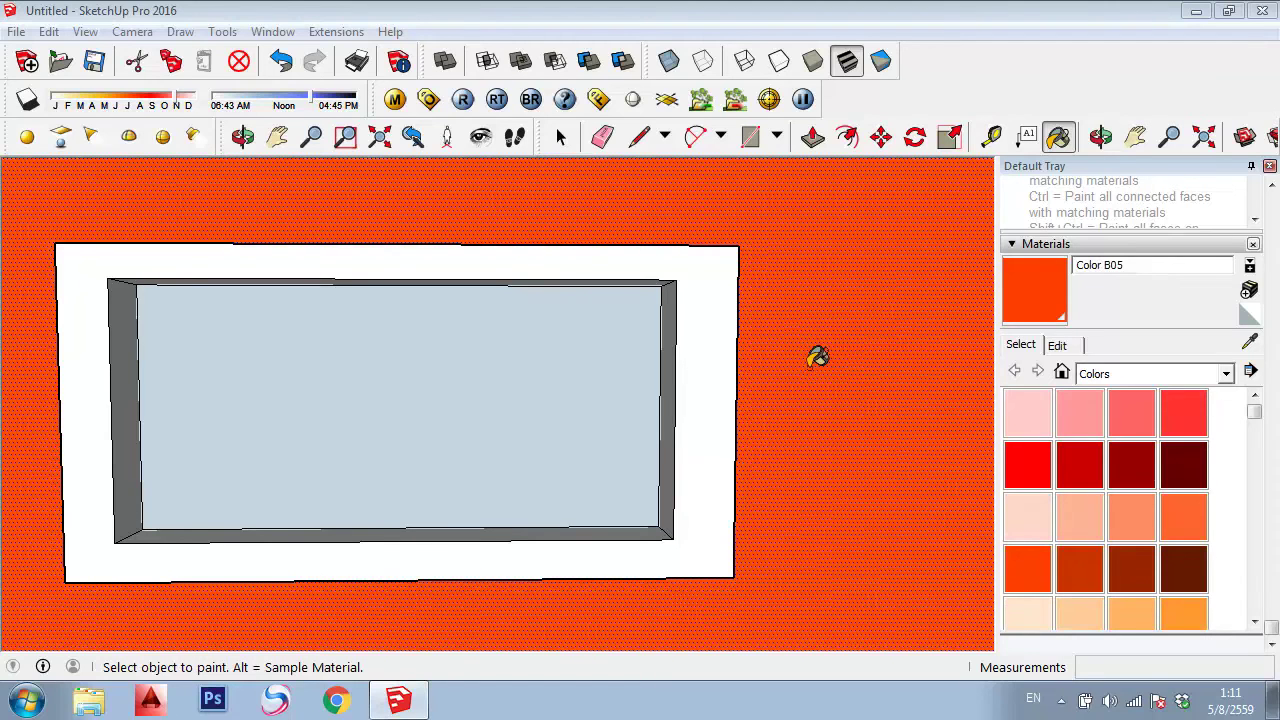
Paint the frame's front face, right inner reveal and sill top with Color B07
{"action": "left_click", "coordinate": [1128, 577]}
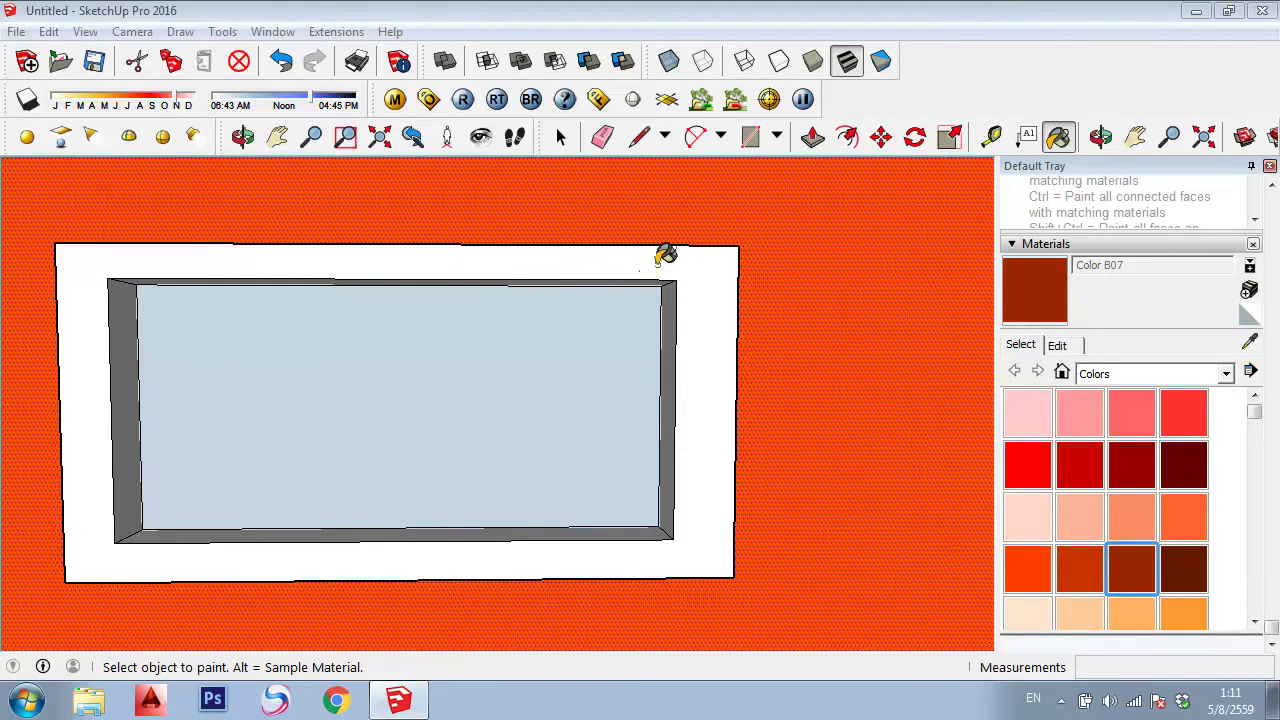
{"action": "left_click", "coordinate": [663, 256]}
{"action": "middle_click_drag", "start_coordinate": [646, 354], "coordinate": [648, 360]}
{"action": "key", "text": "p"}
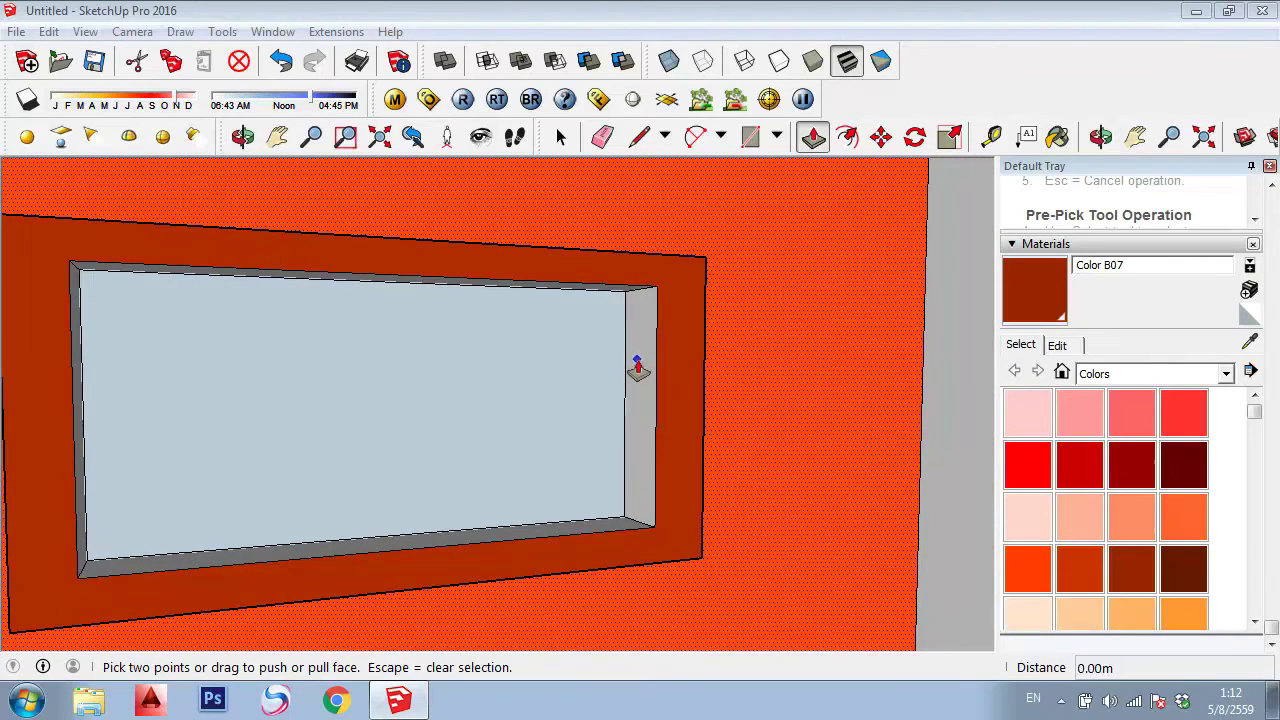
{"action": "key", "text": "b"}
{"action": "left_click", "coordinate": [640, 354]}
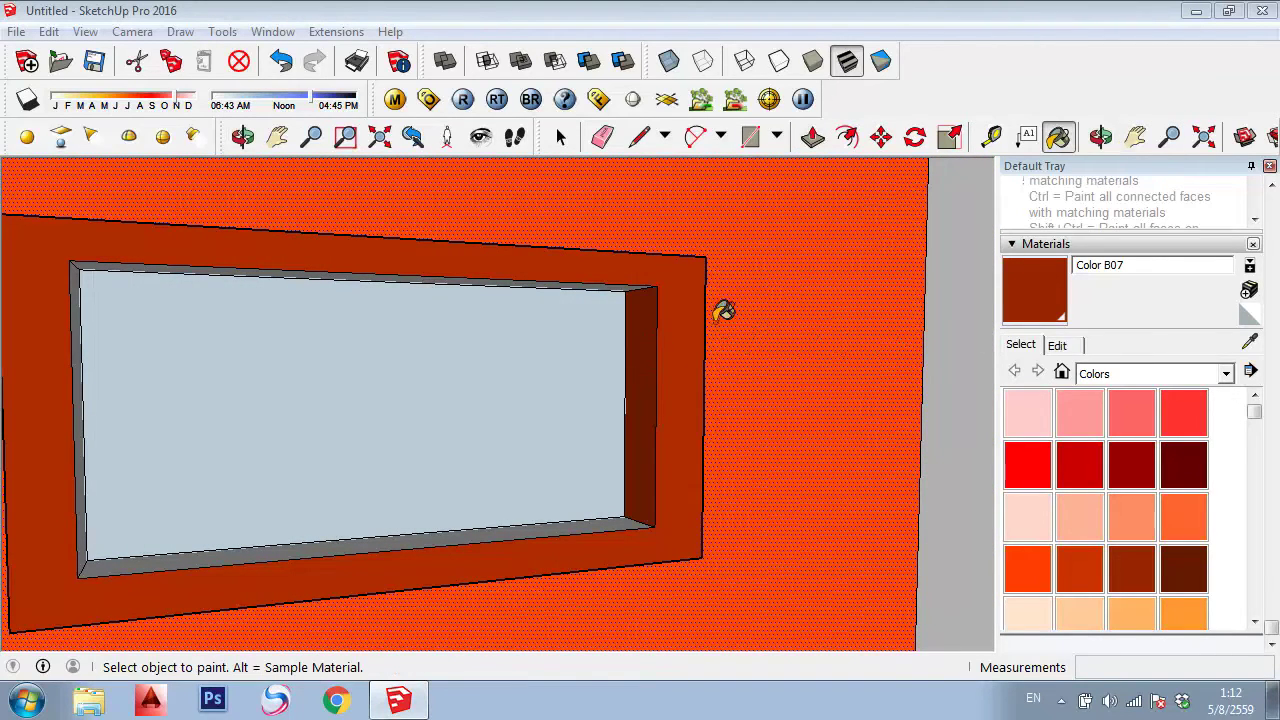
{"action": "scroll", "coordinate": [583, 520], "scroll_direction": "up", "scroll_amount": 2}
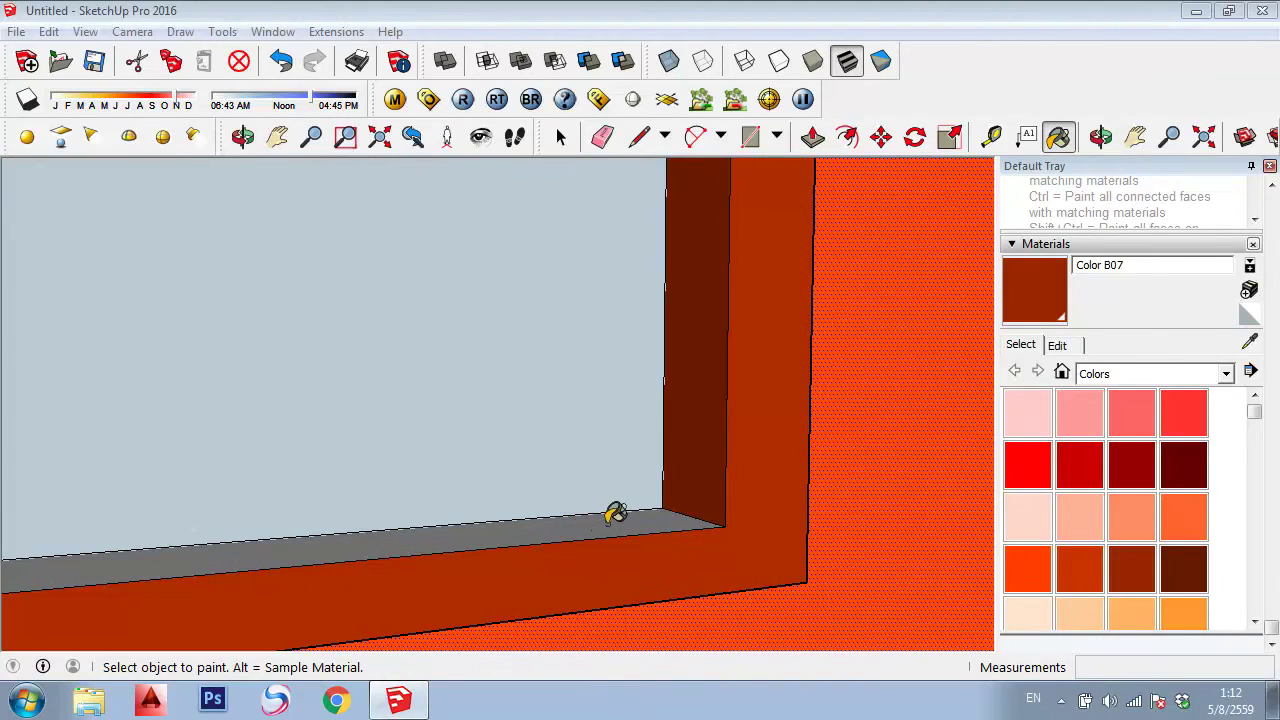
{"action": "left_click", "coordinate": [612, 518]}
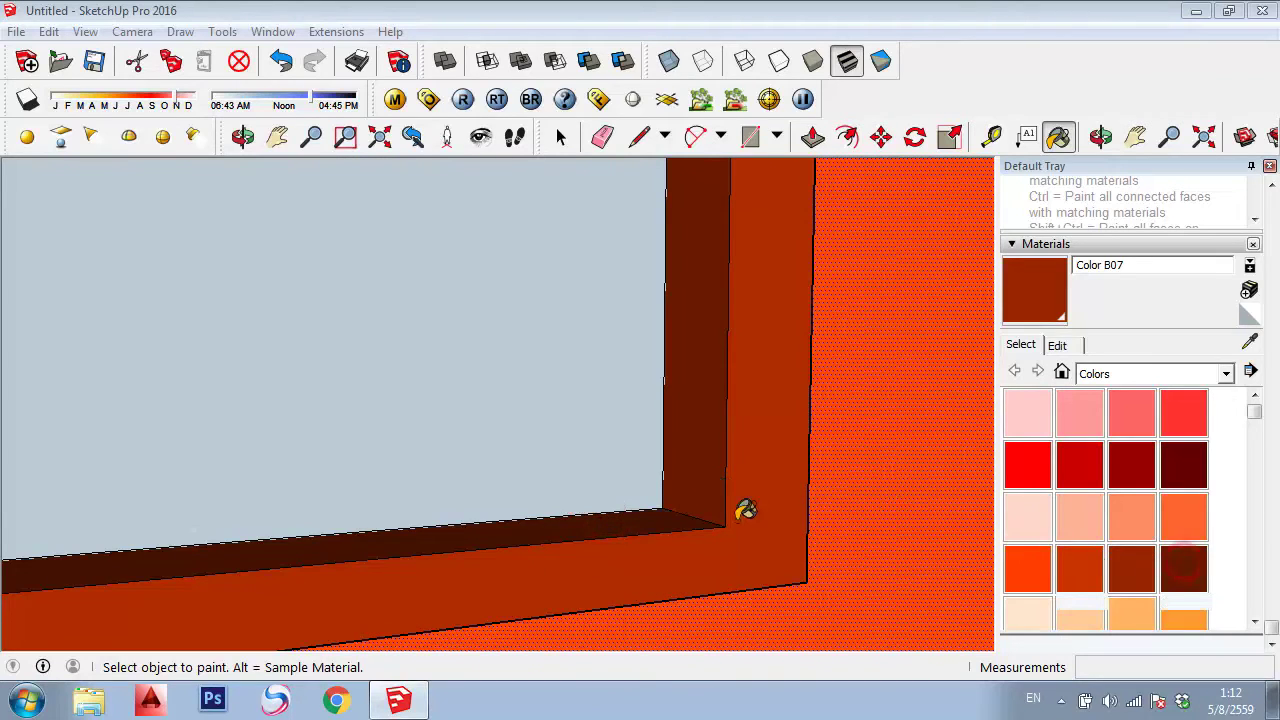
Repaint the window frame with the darker Color B08
{"action": "left_click", "coordinate": [675, 520]}
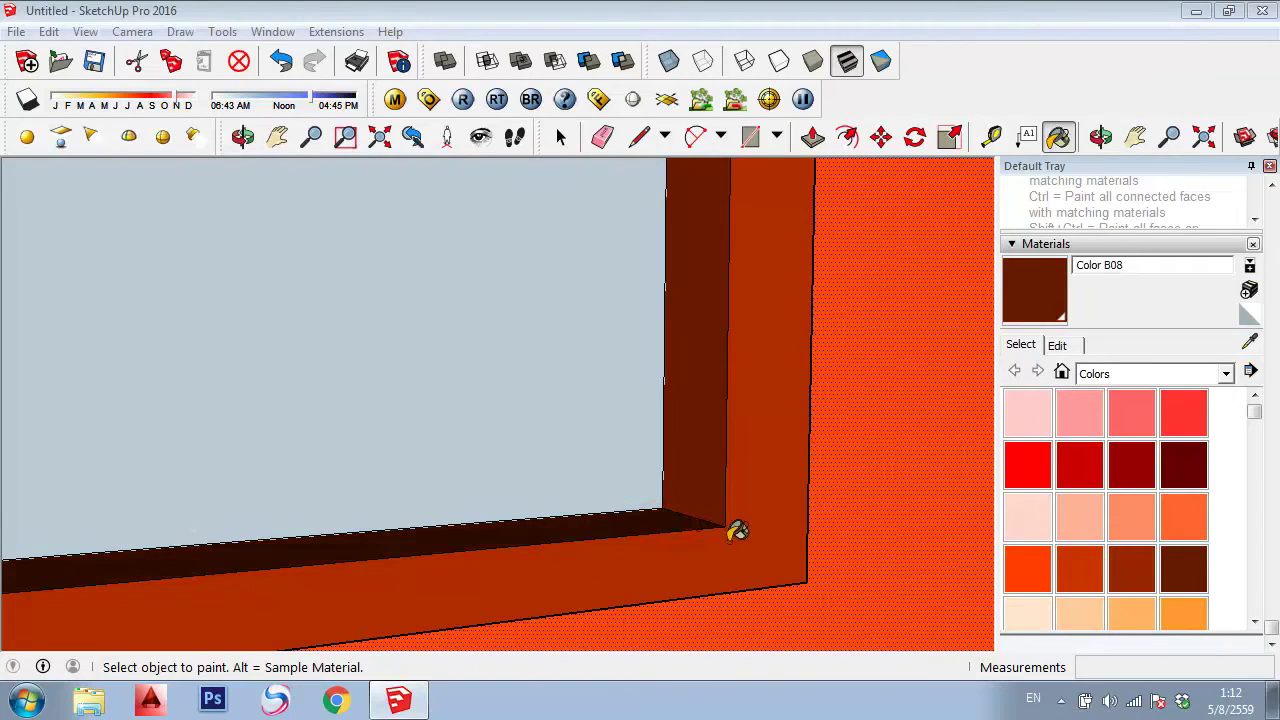
{"action": "left_click", "coordinate": [735, 534]}
{"action": "scroll", "coordinate": [700, 410], "scroll_direction": "down", "scroll_amount": 3}
{"action": "scroll", "coordinate": [150, 215], "scroll_direction": "up", "scroll_amount": 1}
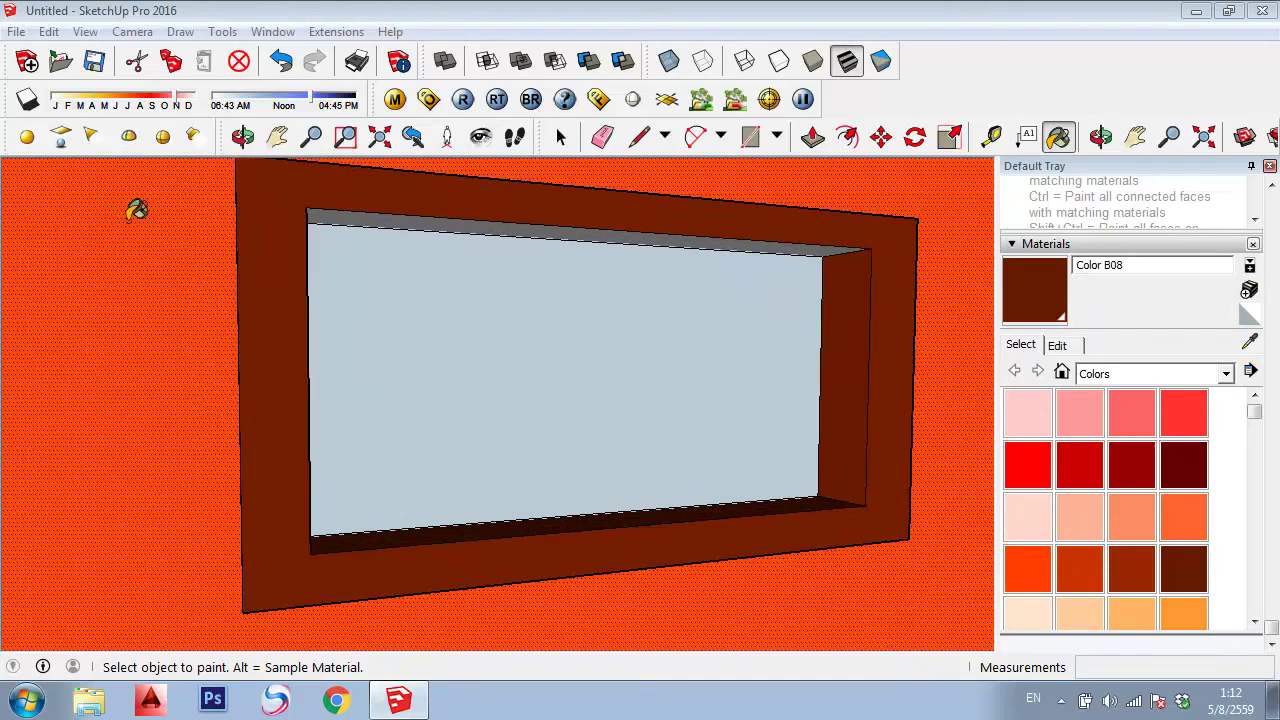
{"action": "scroll", "coordinate": [349, 194], "scroll_direction": "up", "scroll_amount": 3}
{"action": "scroll", "coordinate": [323, 240], "scroll_direction": "up", "scroll_amount": 2}
Paint the frame's grey top inner strip with Color B08
{"action": "middle_click_drag", "start_coordinate": [323, 240], "coordinate": [367, 268]}
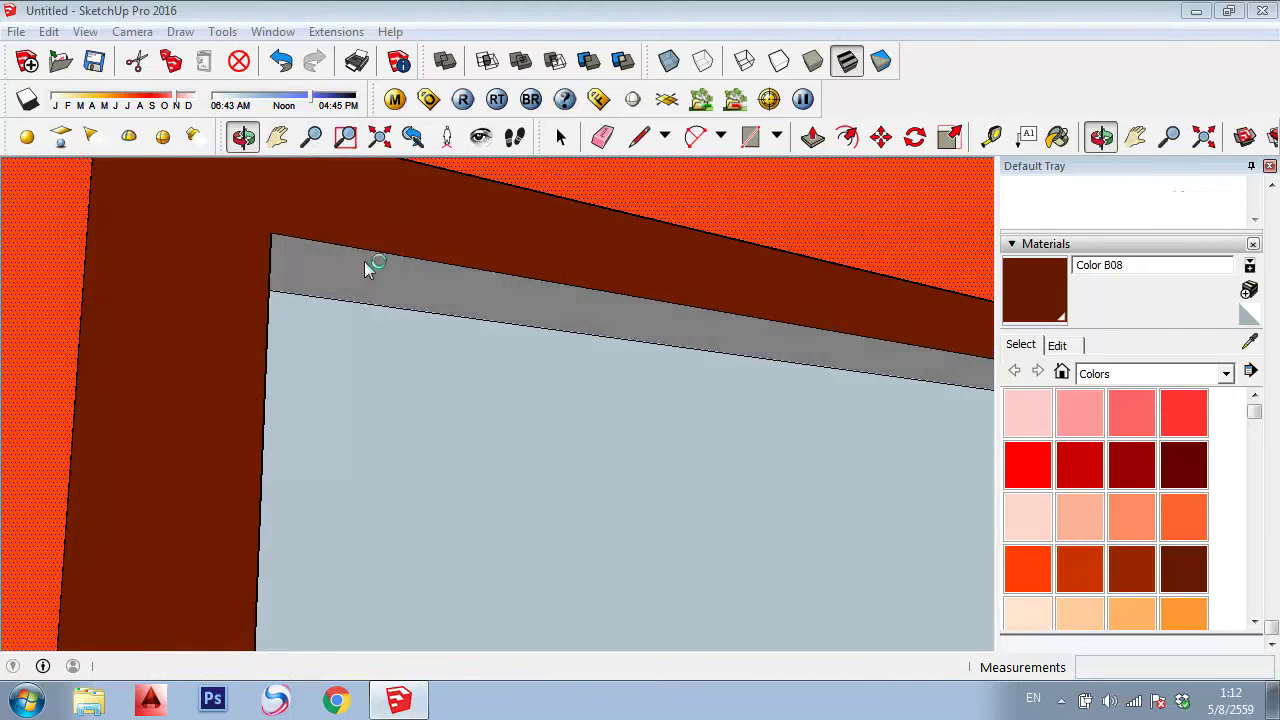
{"action": "left_click", "coordinate": [365, 265]}
{"action": "scroll", "coordinate": [370, 285], "scroll_direction": "down", "scroll_amount": 5}
{"action": "scroll", "coordinate": [391, 309], "scroll_direction": "down", "scroll_amount": 1}
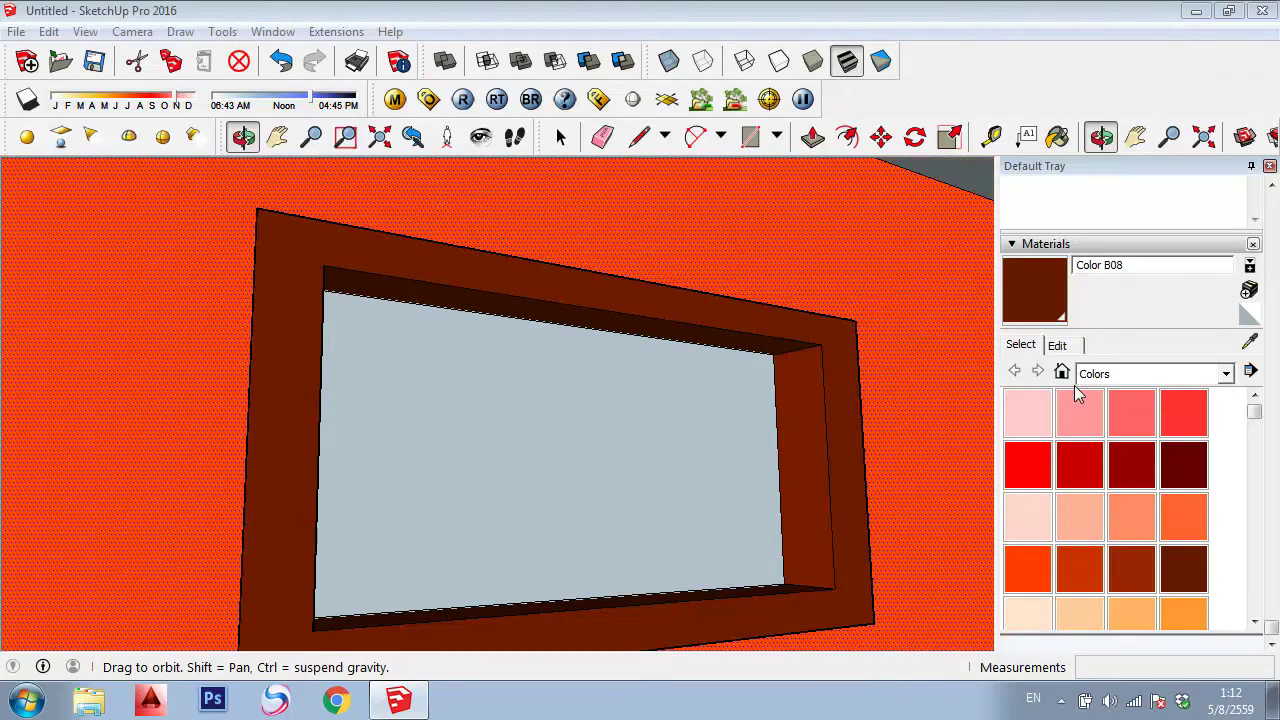
{"action": "left_click", "coordinate": [1225, 373]}
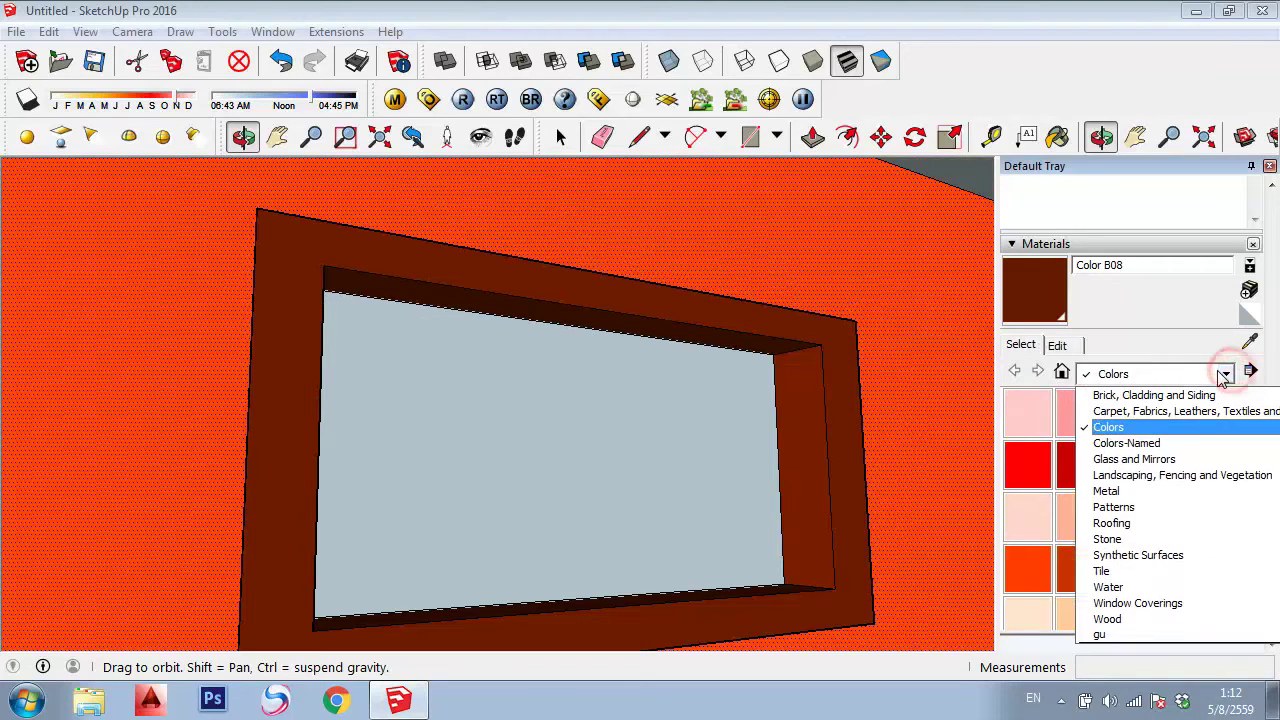
Apply the Glass and Mirrors material Translucent Glass Gray to the window pane
{"action": "left_click", "coordinate": [1194, 460]}
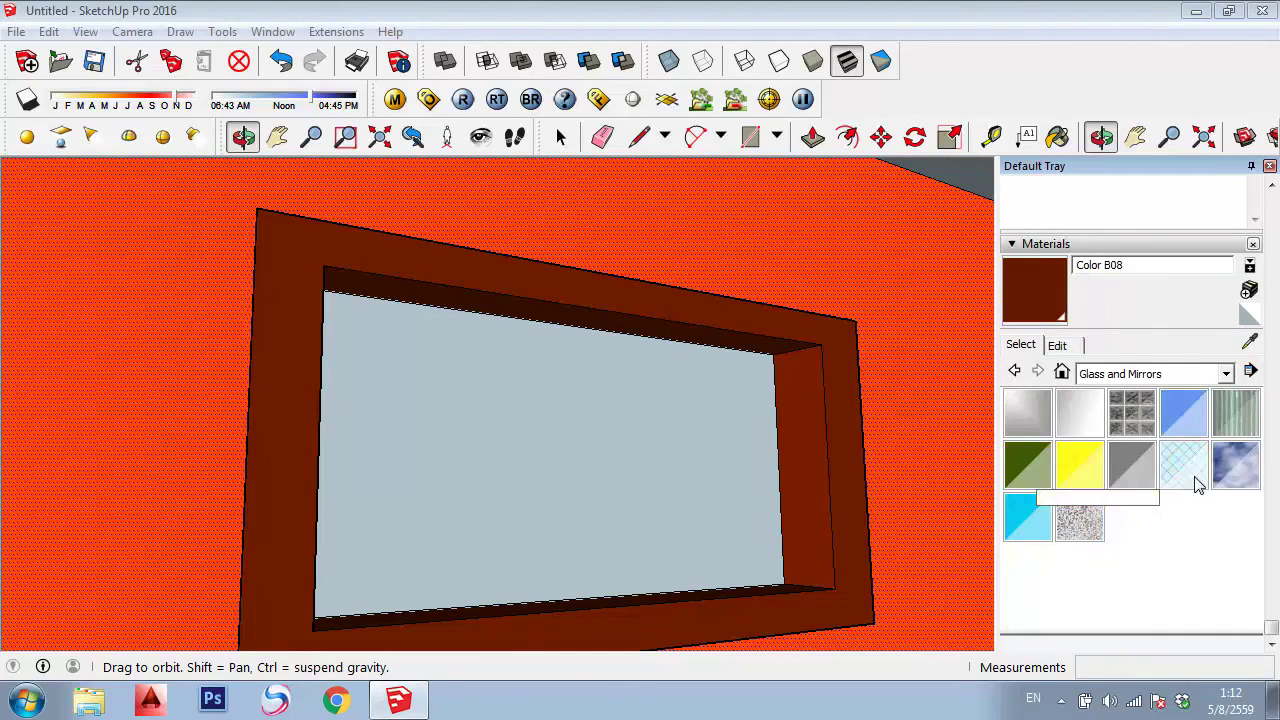
{"action": "left_click", "coordinate": [1140, 470]}
{"action": "left_click", "coordinate": [527, 420]}
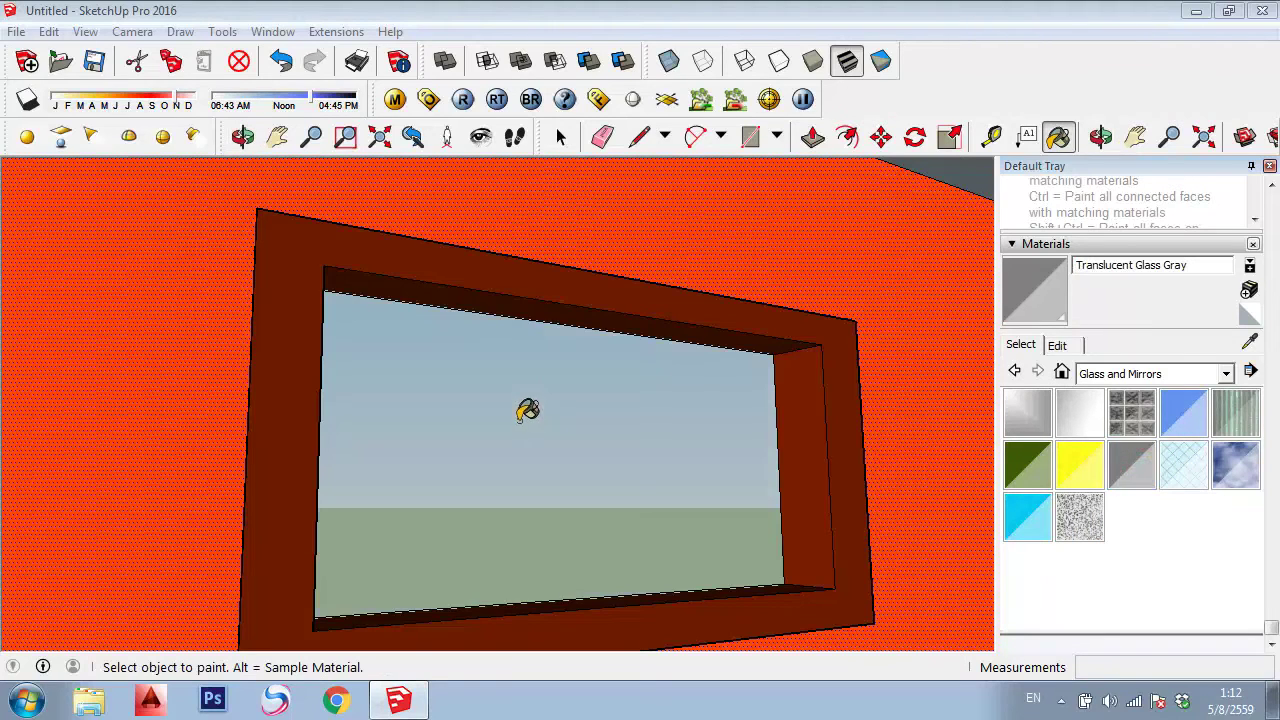
Lower the Translucent Glass Gray opacity to 14 and orbit to check the see-through pane
{"action": "left_click", "coordinate": [1070, 355]}
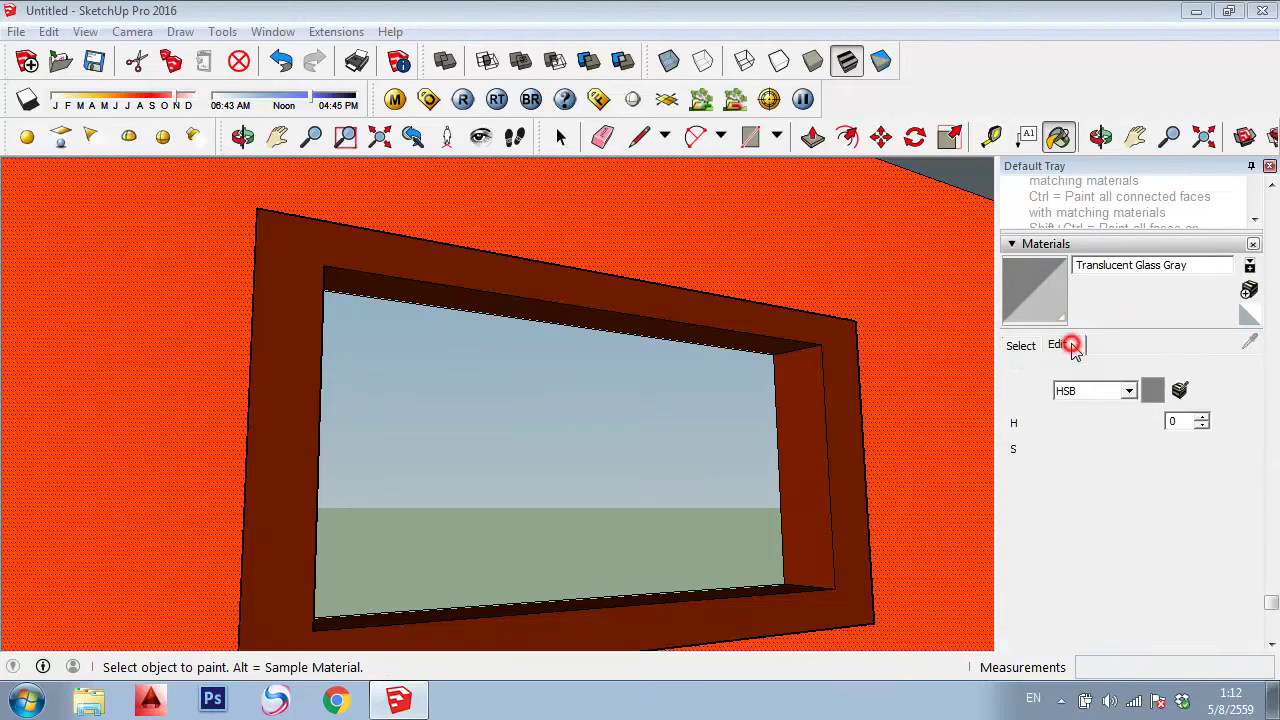
{"action": "scroll", "coordinate": [1070, 600], "scroll_direction": "down", "scroll_amount": 1}
{"action": "left_click_drag", "start_coordinate": [1043, 622], "coordinate": [1045, 620]}
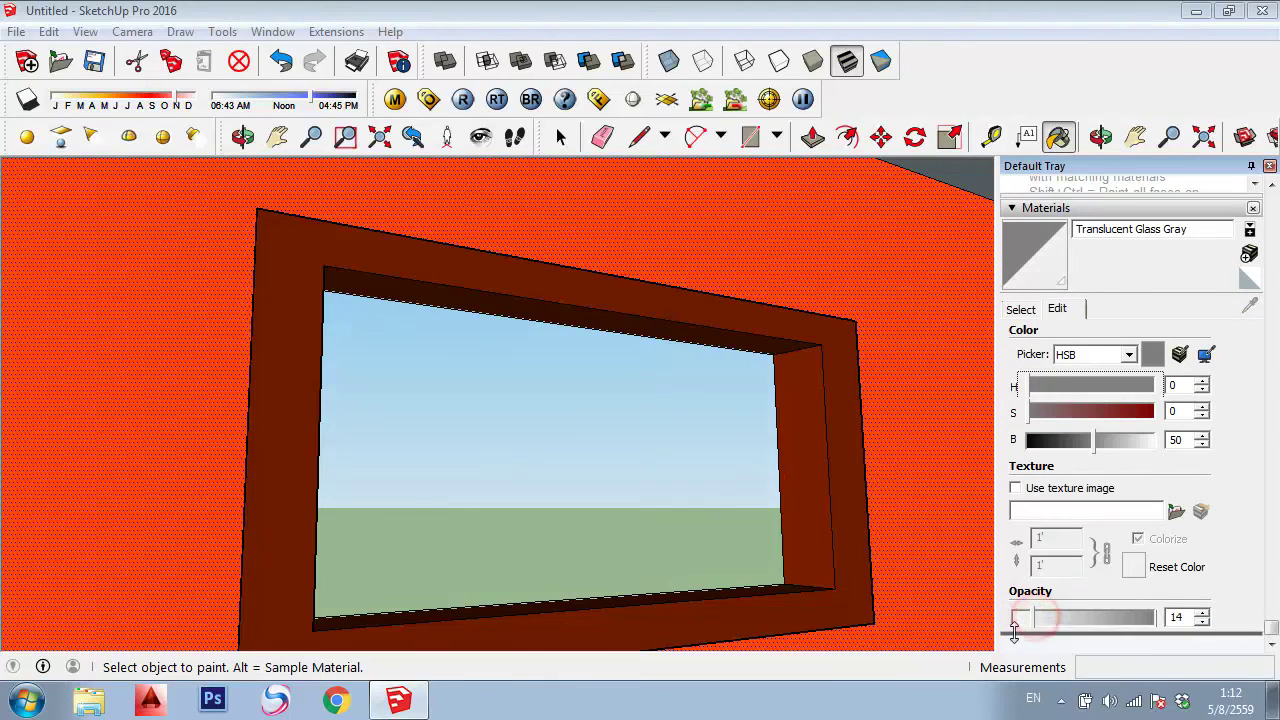
{"action": "key", "text": "o"}
{"action": "mouse_move", "coordinate": [614, 397]}
{"action": "left_mouse_down"}
{"action": "mouse_move", "coordinate": [510, 418]}
{"action": "mouse_move", "coordinate": [614, 420]}
{"action": "left_mouse_up"}
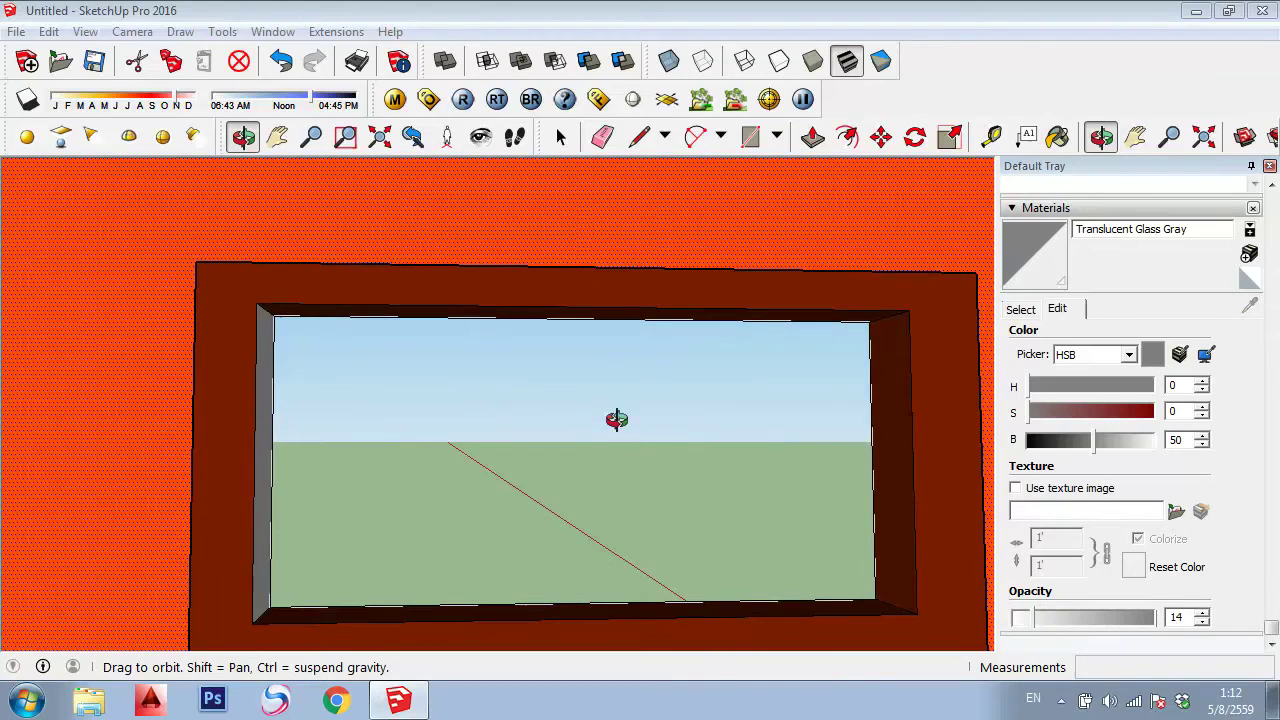
{"action": "key", "text": "space"}
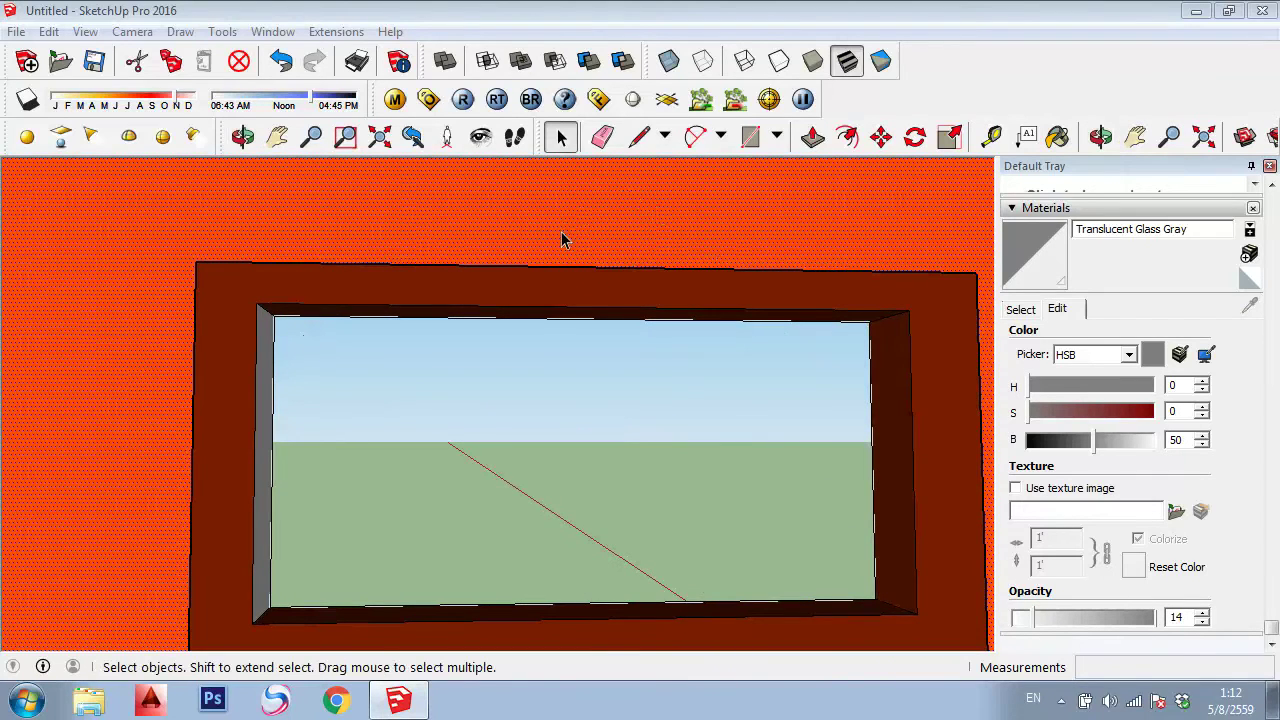
Sample the frame's Color B08 and paint the opening's left inner reveal with it
{"action": "left_click", "coordinate": [499, 400]}
{"action": "left_click", "coordinate": [1020, 311]}
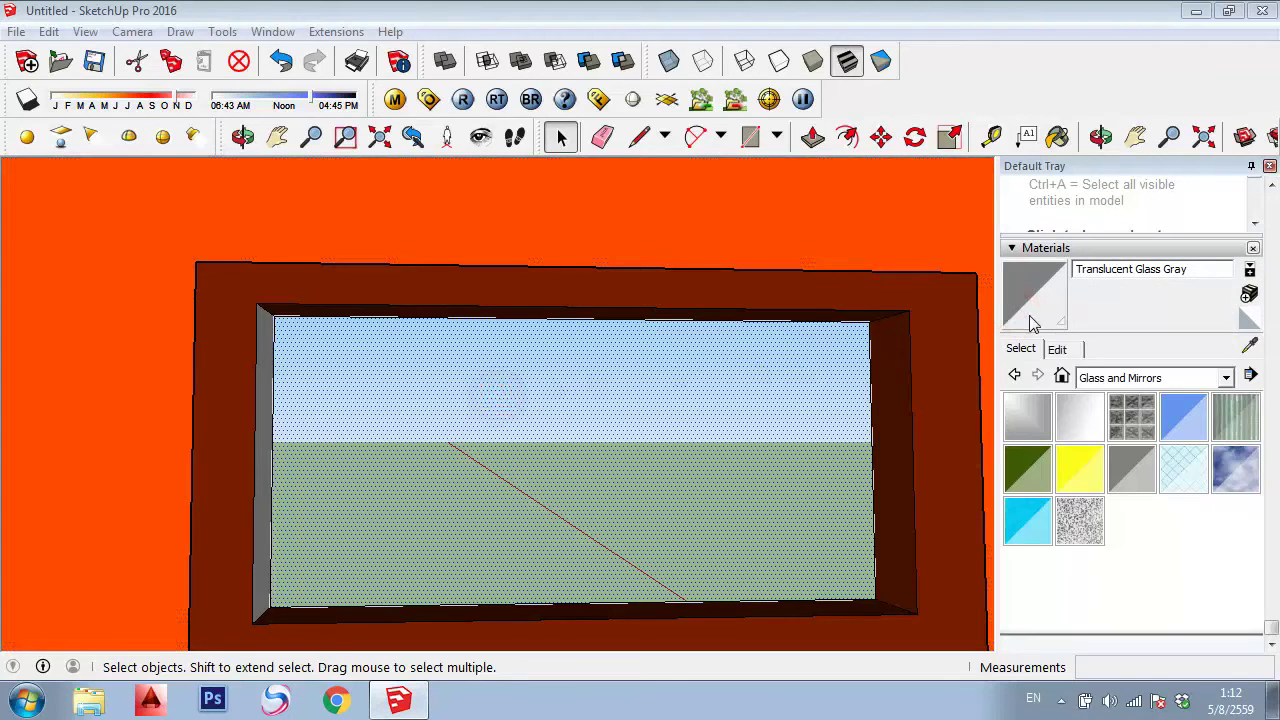
{"action": "left_click", "coordinate": [1249, 355]}
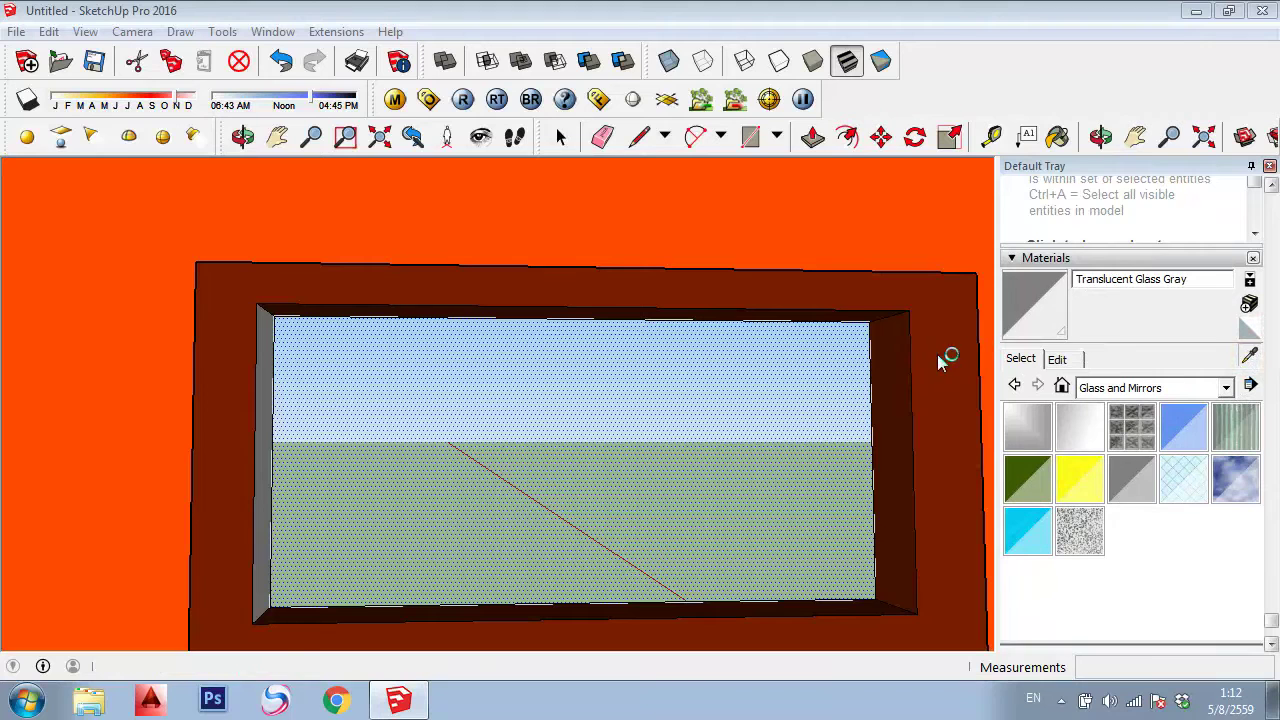
{"action": "left_click", "coordinate": [936, 352]}
{"action": "left_click", "coordinate": [270, 424]}
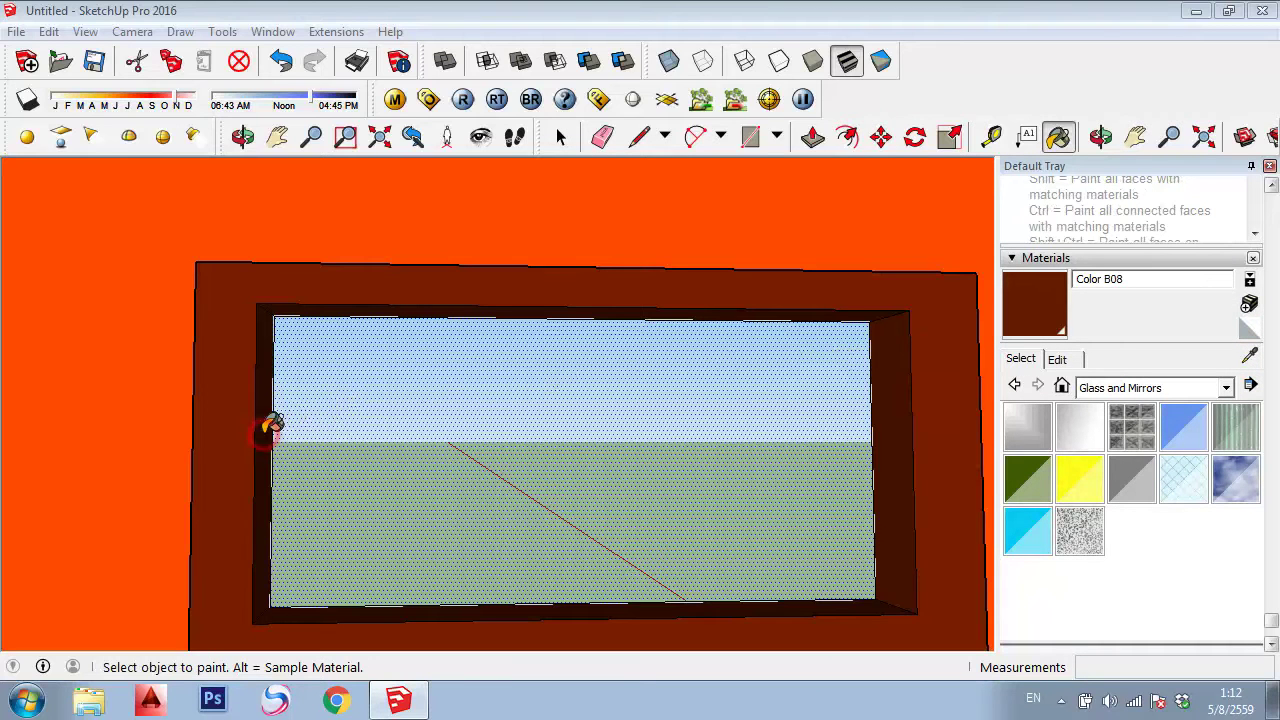
{"action": "scroll", "coordinate": [600, 472], "scroll_direction": "up", "scroll_amount": 3}
{"action": "scroll", "coordinate": [600, 472], "scroll_direction": "down", "scroll_amount": 2}
Select only the glass pane and orbit to a squarer view of the window
{"action": "key", "text": "space"}
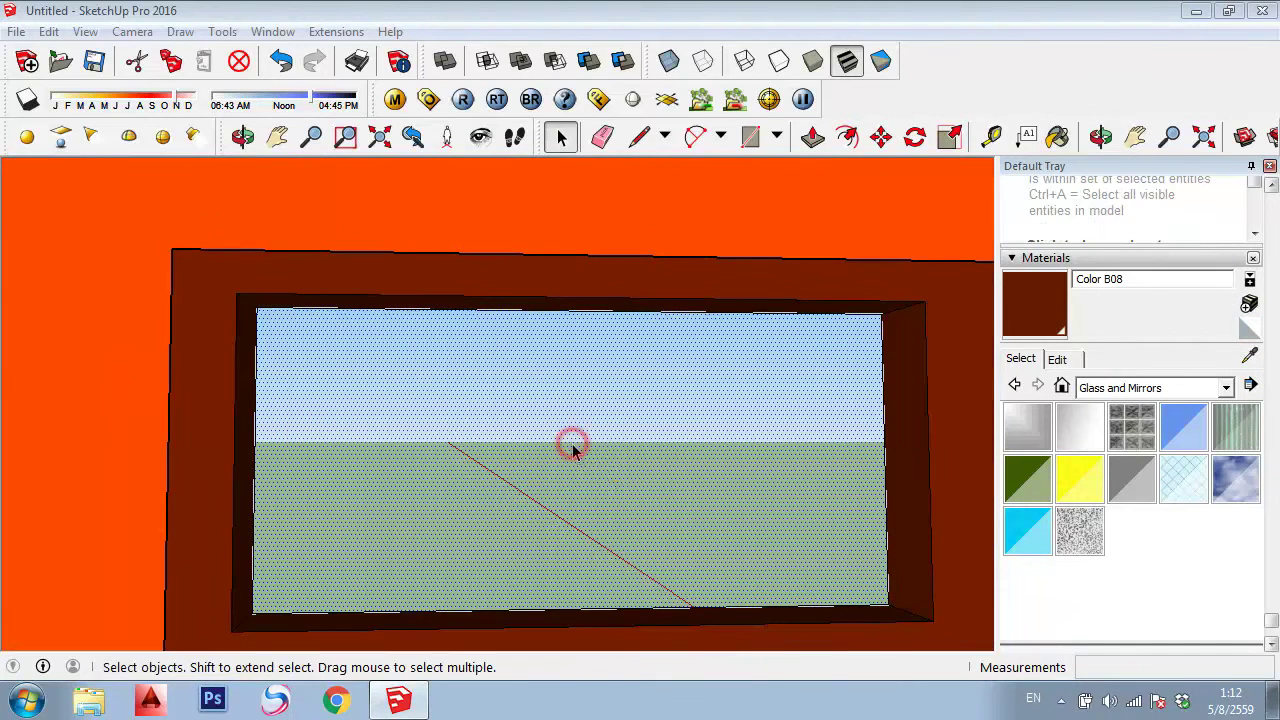
{"action": "triple_click", "coordinate": [522, 412]}
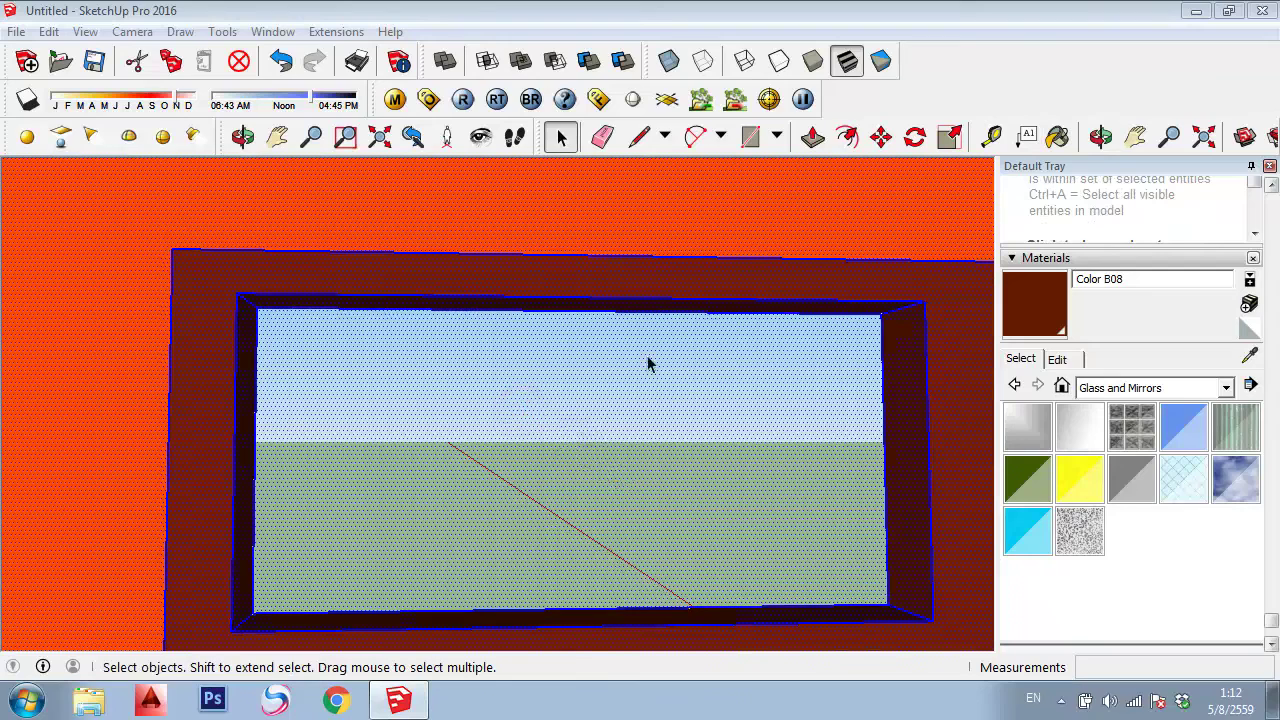
{"action": "left_click", "coordinate": [662, 210]}
{"action": "left_click", "coordinate": [594, 434]}
{"action": "scroll", "coordinate": [594, 434], "scroll_direction": "up", "scroll_amount": 1}
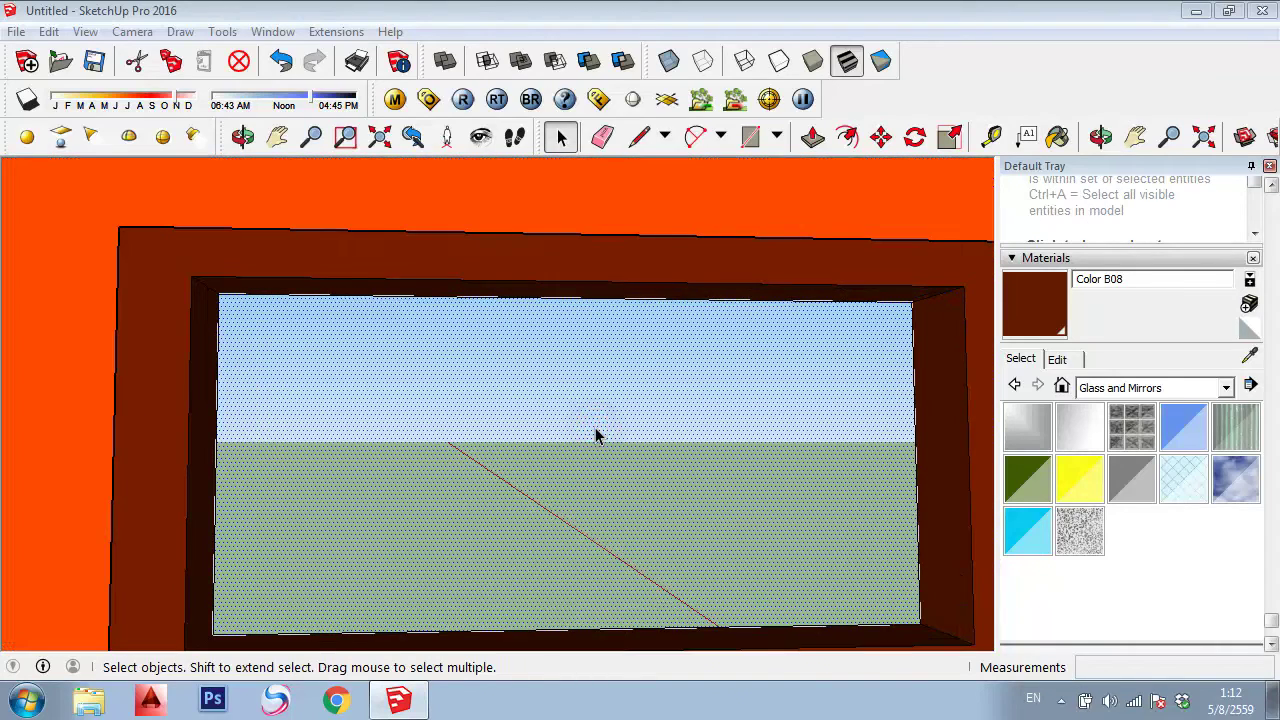
{"action": "key", "text": "o"}
{"action": "left_click_drag", "start_coordinate": [594, 286], "coordinate": [571, 265]}
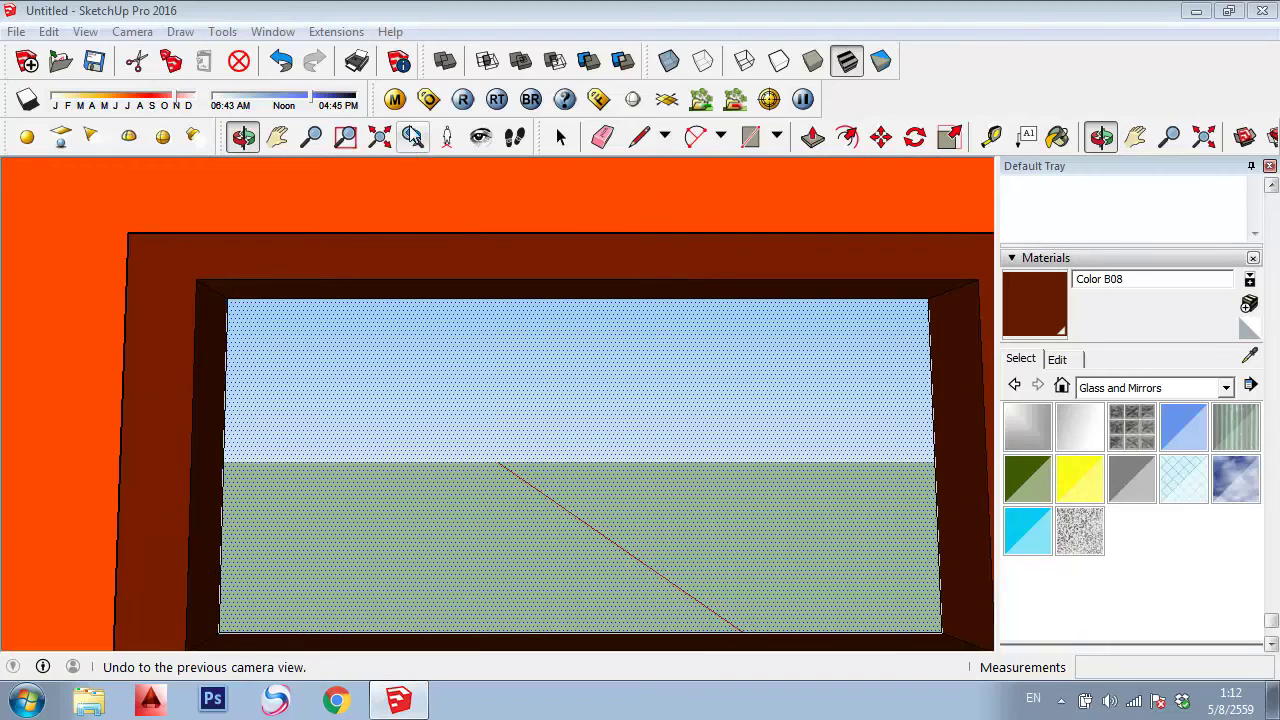
In the V-Ray material editor, scroll to and expand Translucent Glass Gray to show its Diffuse layer
{"action": "left_click", "coordinate": [396, 100]}
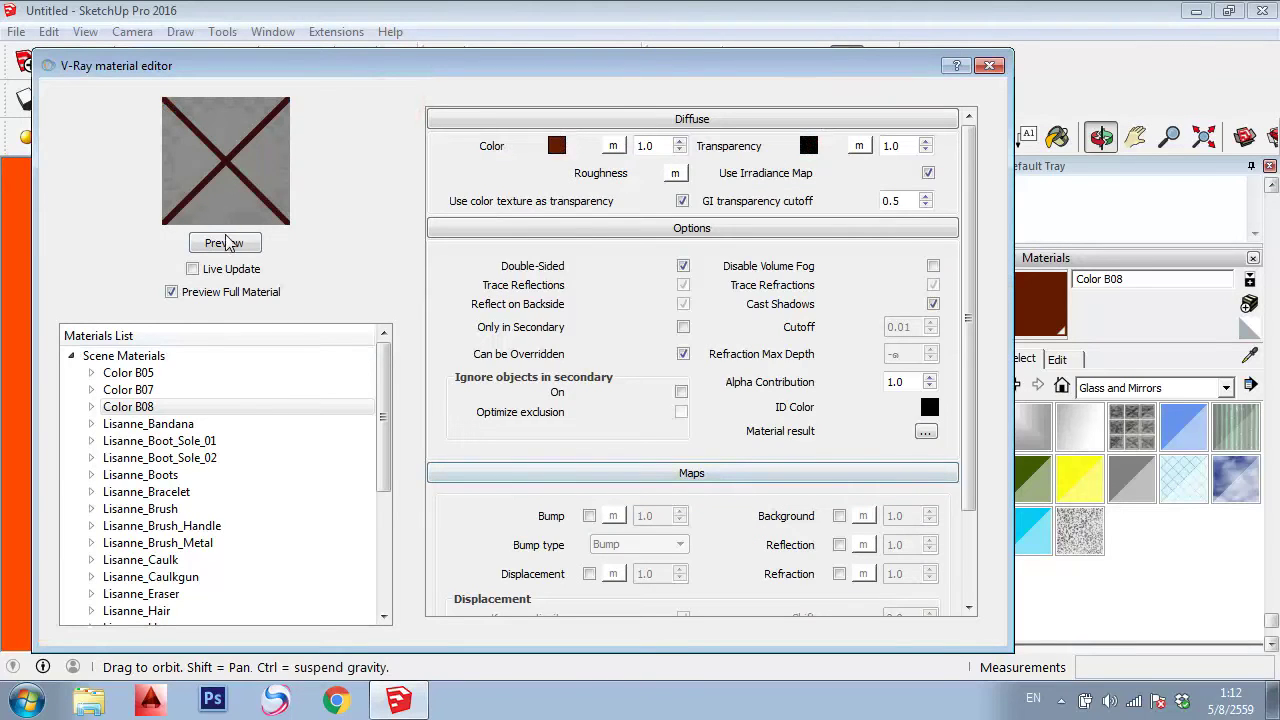
{"action": "left_click_drag", "start_coordinate": [386, 369], "coordinate": [387, 436]}
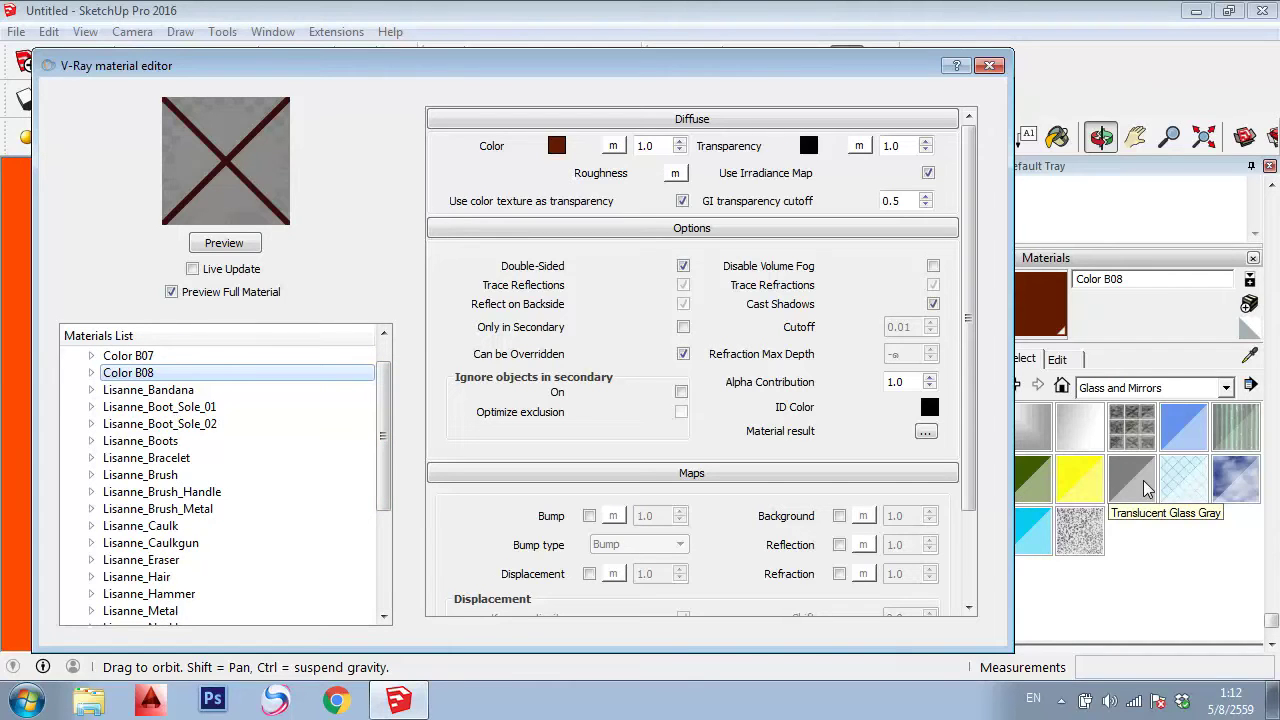
{"action": "left_click_drag", "start_coordinate": [386, 416], "coordinate": [389, 536]}
{"action": "left_click", "coordinate": [88, 612]}
{"action": "left_click", "coordinate": [181, 594]}
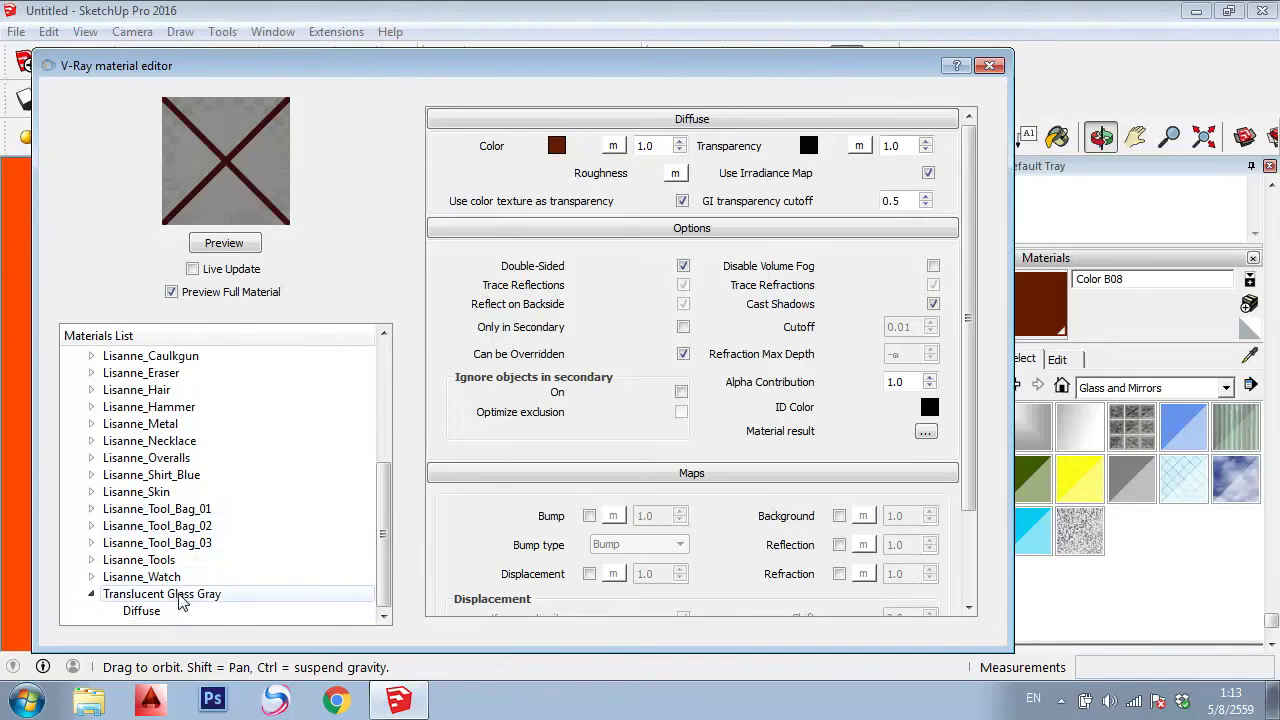
Create Reflection and Refraction layers on Translucent Glass Gray, then select its 1.55 IOR value
{"action": "right_click", "coordinate": [181, 594]}
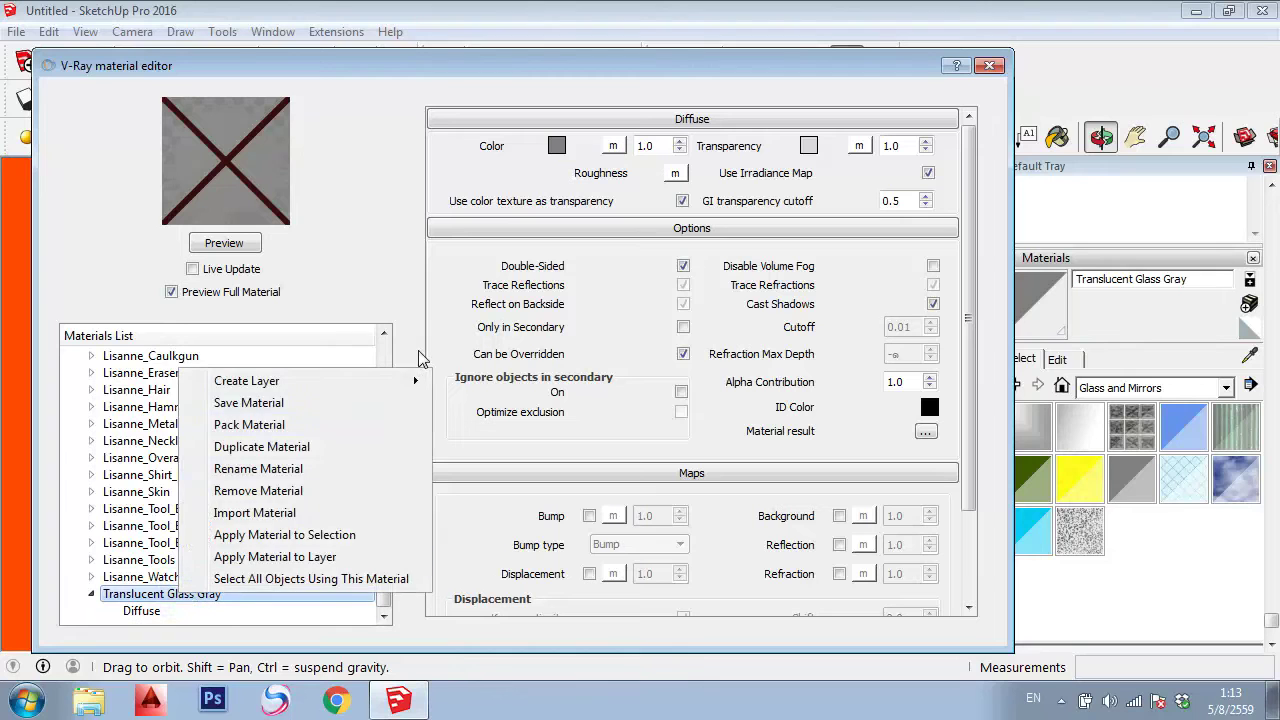
{"action": "left_click", "coordinate": [516, 410]}
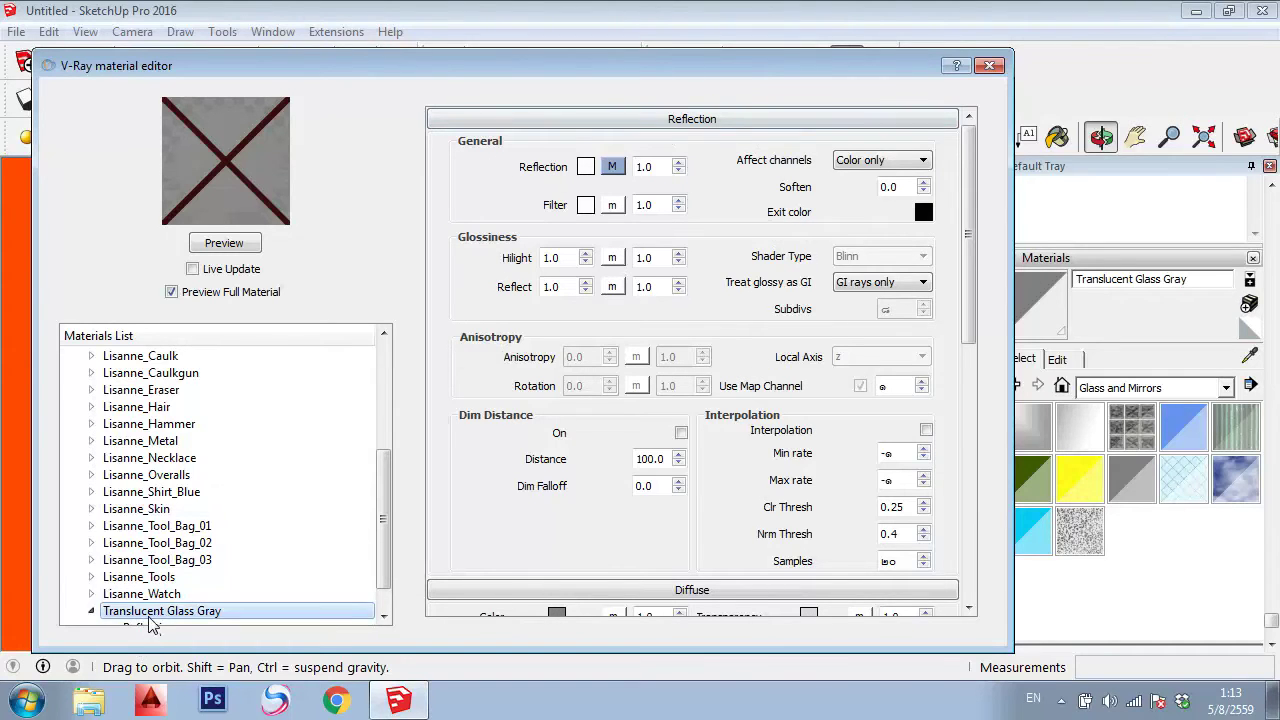
{"action": "scroll", "coordinate": [210, 588], "scroll_direction": "down", "scroll_amount": 1}
{"action": "right_click", "coordinate": [148, 577]}
{"action": "mouse_move", "coordinate": [270, 364]}
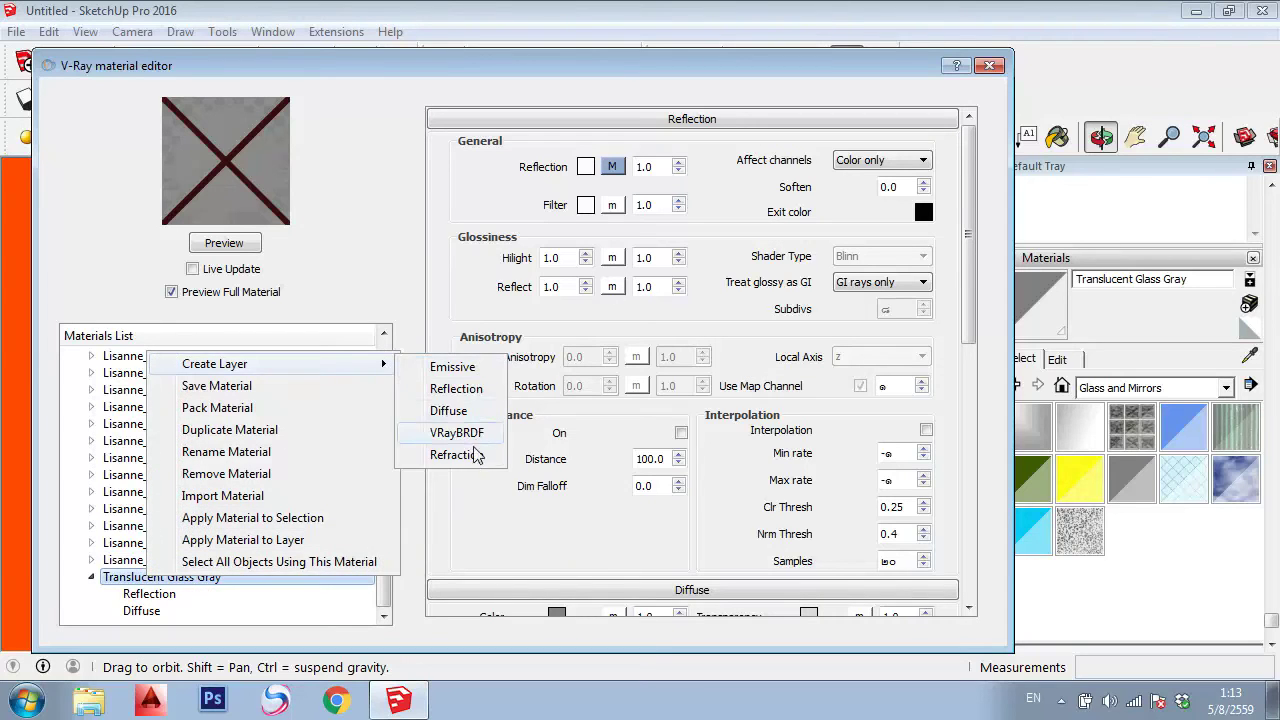
{"action": "left_click", "coordinate": [474, 459]}
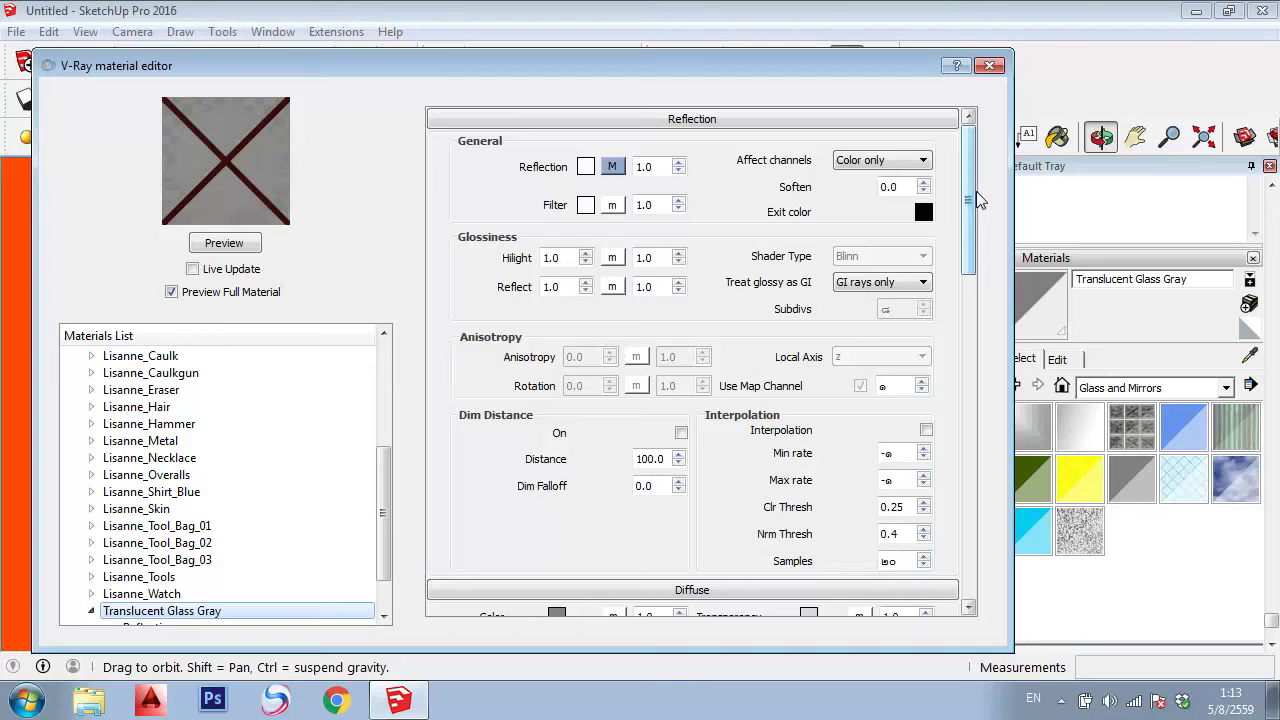
{"action": "left_click_drag", "start_coordinate": [969, 195], "coordinate": [957, 316]}
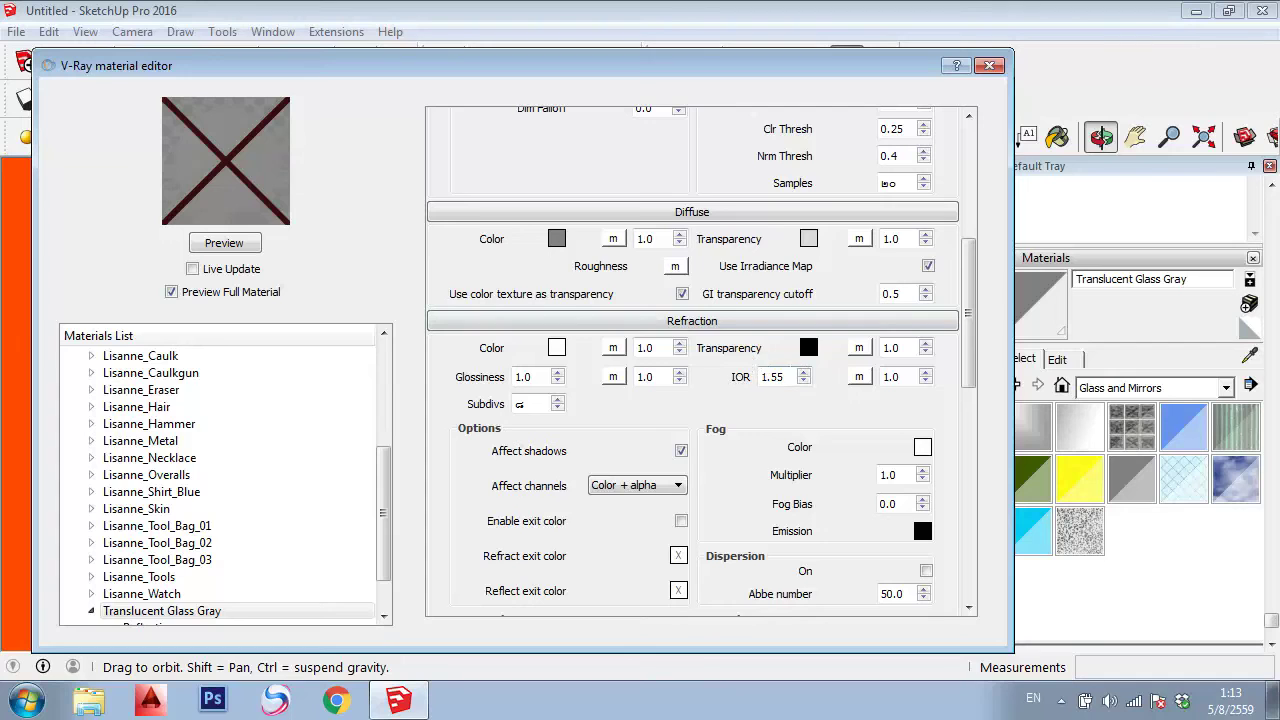
{"action": "double_click", "coordinate": [789, 374]}
Change the refraction IOR from 1.55 to 1.33 and render the material preview
{"action": "key", "text": "BackSpace"}
{"action": "type", "text": "33"}
{"action": "left_click", "coordinate": [226, 245]}
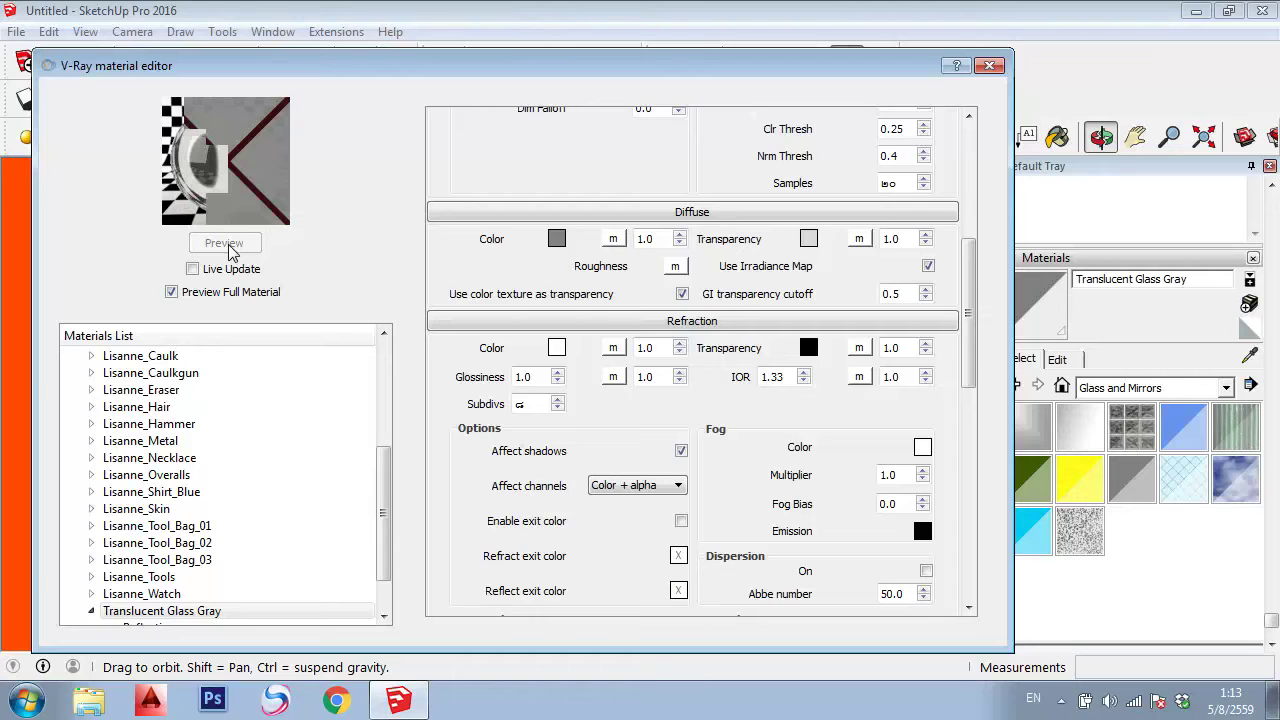
{"action": "scroll", "coordinate": [971, 248], "scroll_direction": "up", "scroll_amount": 3}
{"action": "mouse_move", "coordinate": [971, 248]}
{"action": "left_mouse_down"}
{"action": "mouse_move", "coordinate": [982, 103]}
{"action": "mouse_move", "coordinate": [1000, 275]}
{"action": "left_mouse_up"}
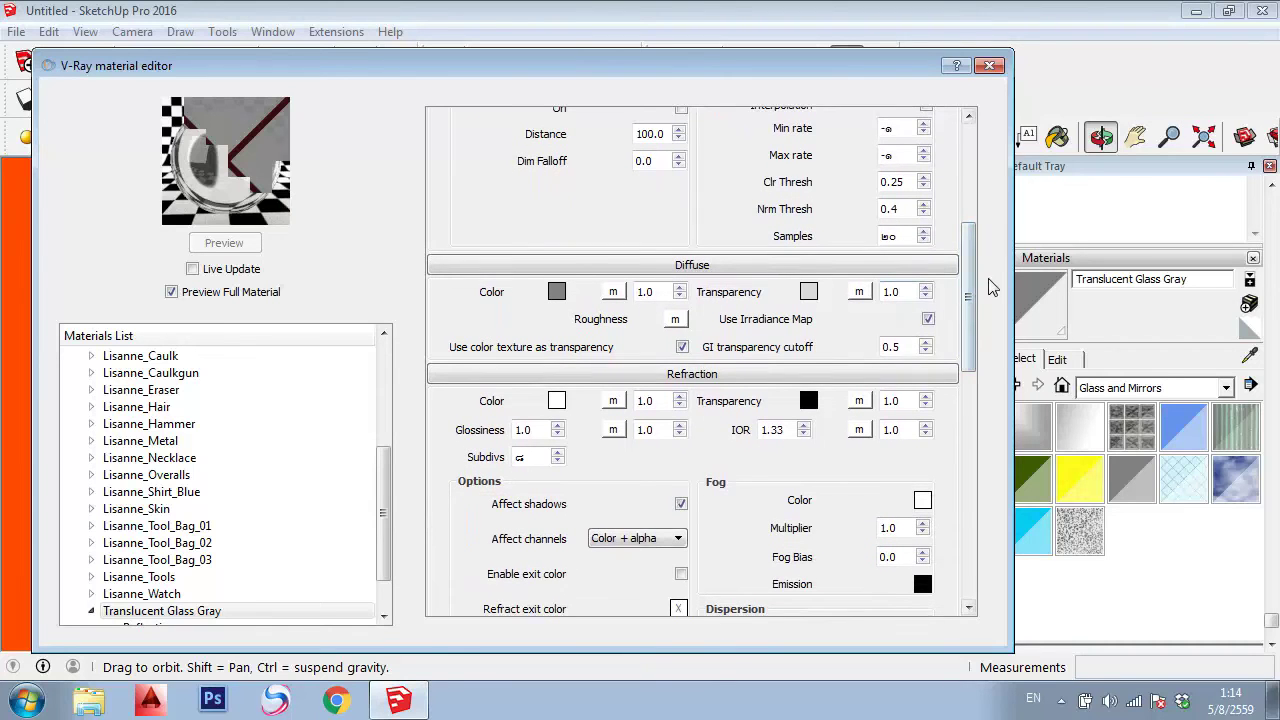
{"action": "left_click_drag", "start_coordinate": [974, 287], "coordinate": [972, 505]}
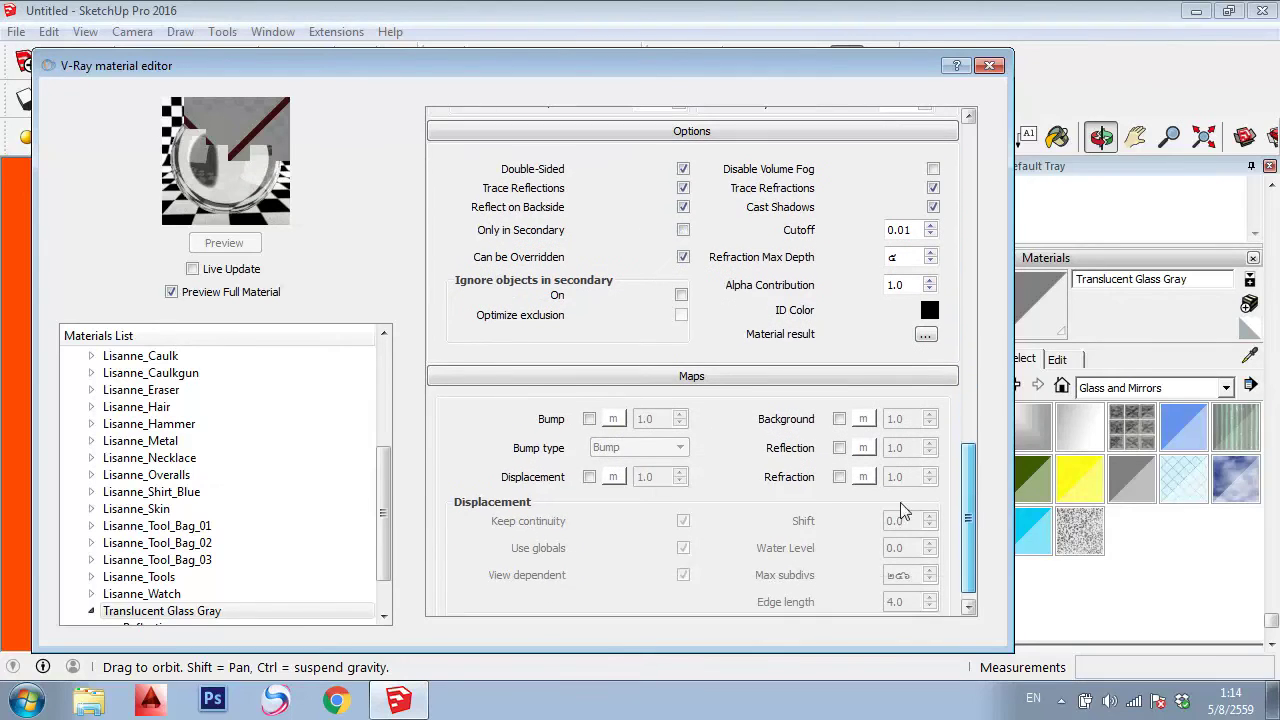
Enable bump mapping on the glass and choose a Bitmap texture type
{"action": "left_click", "coordinate": [589, 419]}
{"action": "left_click", "coordinate": [610, 419]}
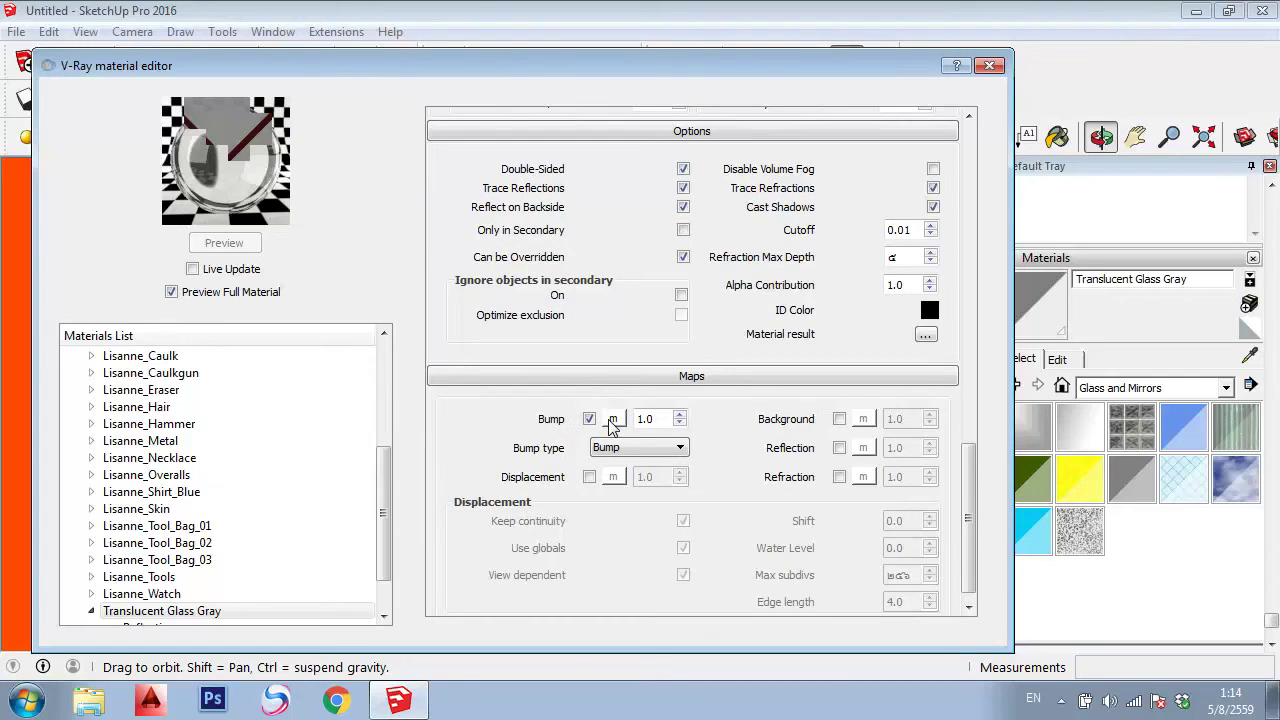
{"action": "left_click", "coordinate": [612, 420]}
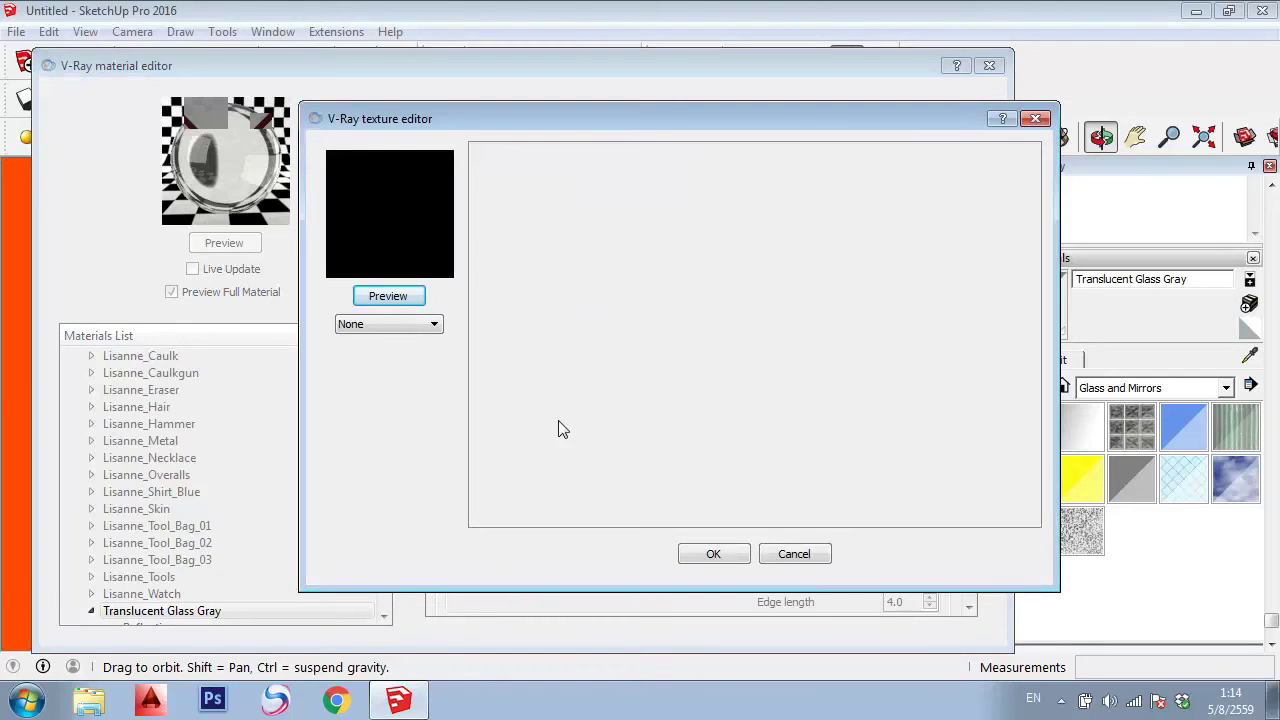
{"action": "left_click", "coordinate": [435, 324]}
{"action": "left_click", "coordinate": [411, 393]}
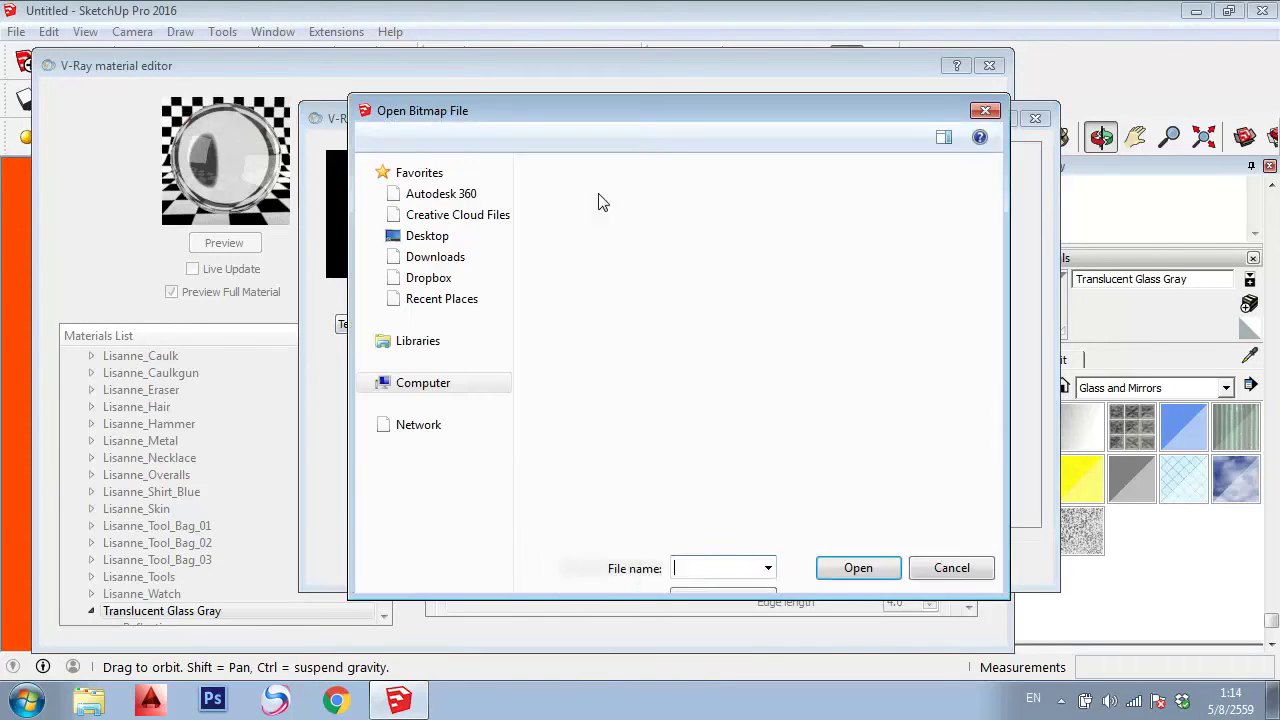
Load the bump image, accept the texture, and refresh the rippled glass preview
{"action": "double_click", "coordinate": [701, 268]}
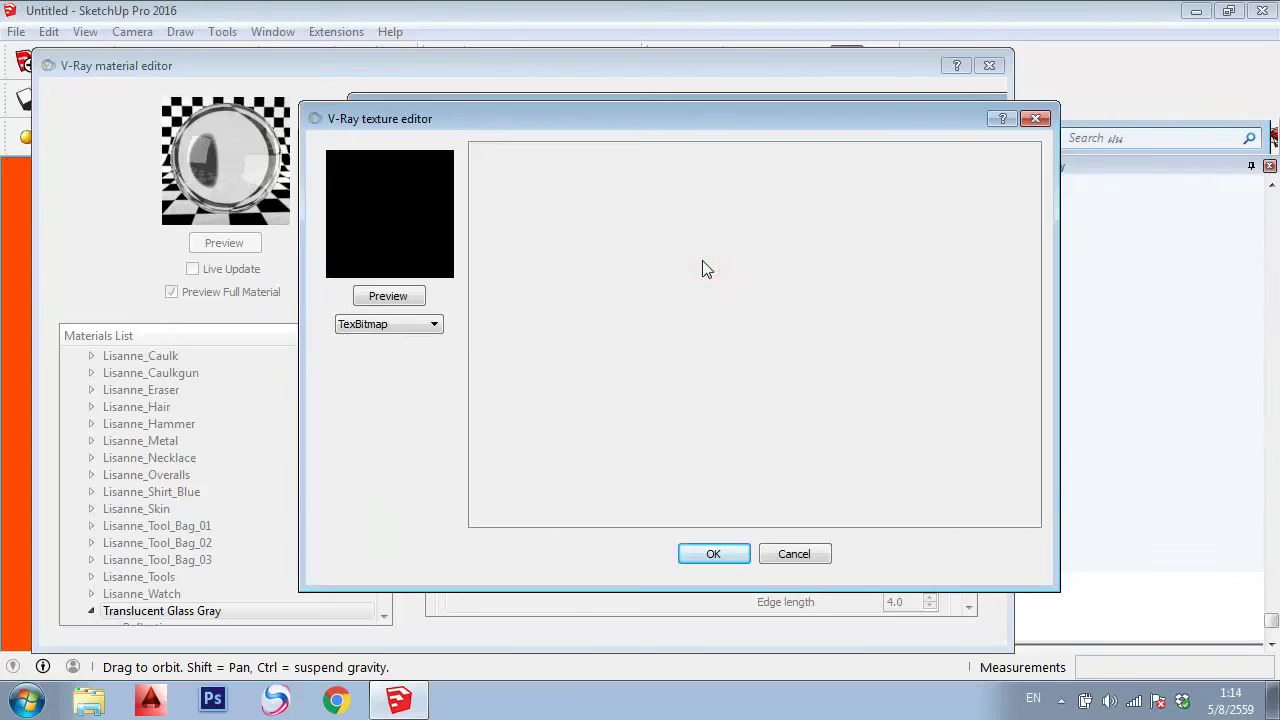
{"action": "left_click", "coordinate": [402, 296]}
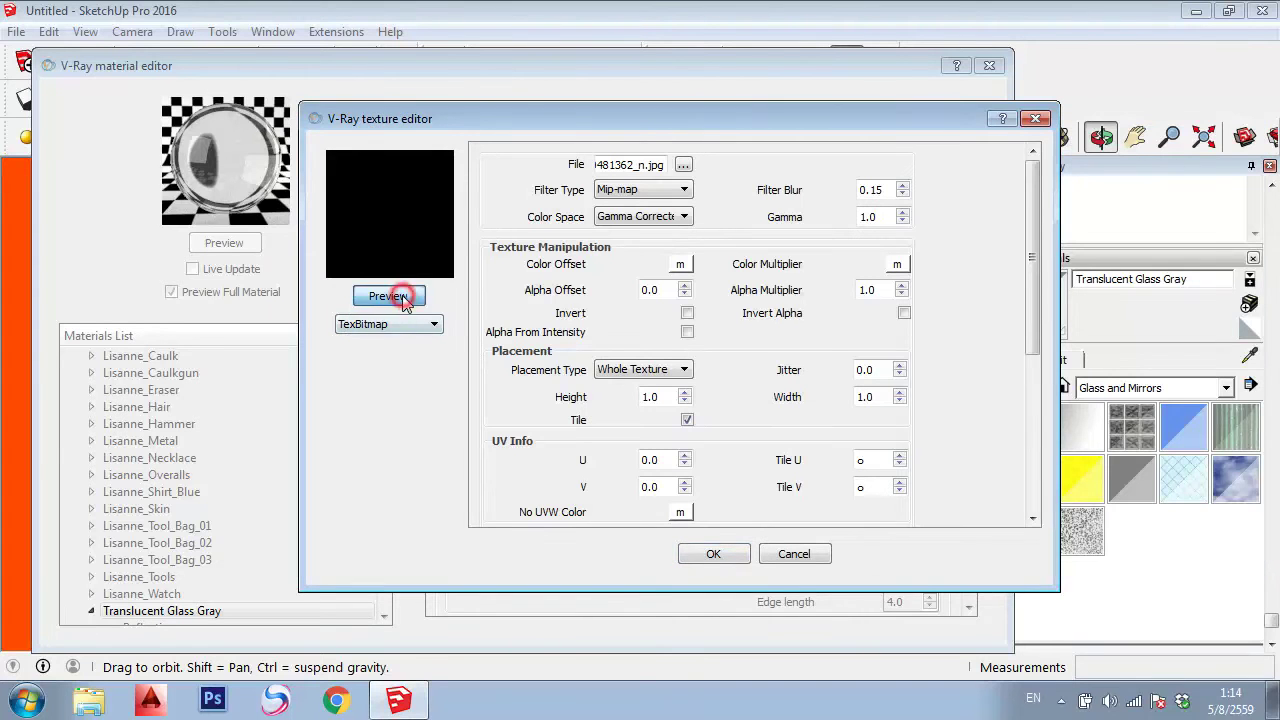
{"action": "left_click", "coordinate": [708, 557]}
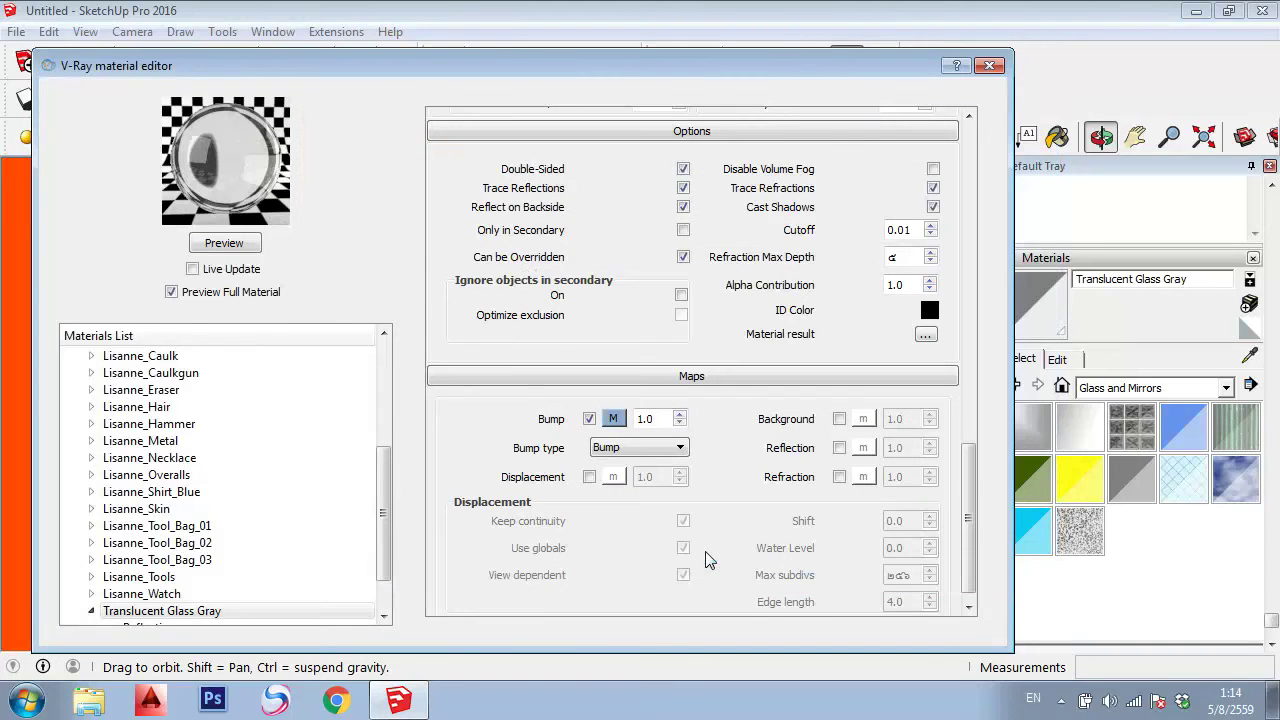
{"action": "left_click", "coordinate": [230, 244]}
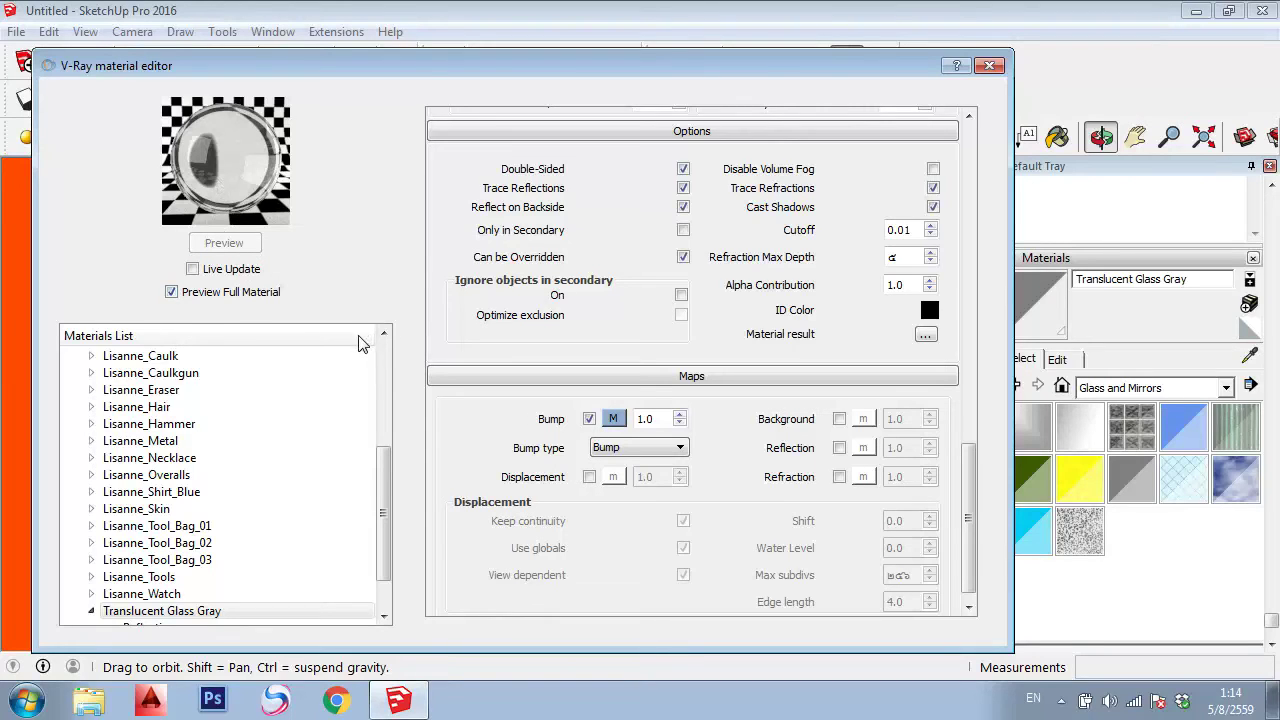
{"action": "left_click", "coordinate": [205, 611]}
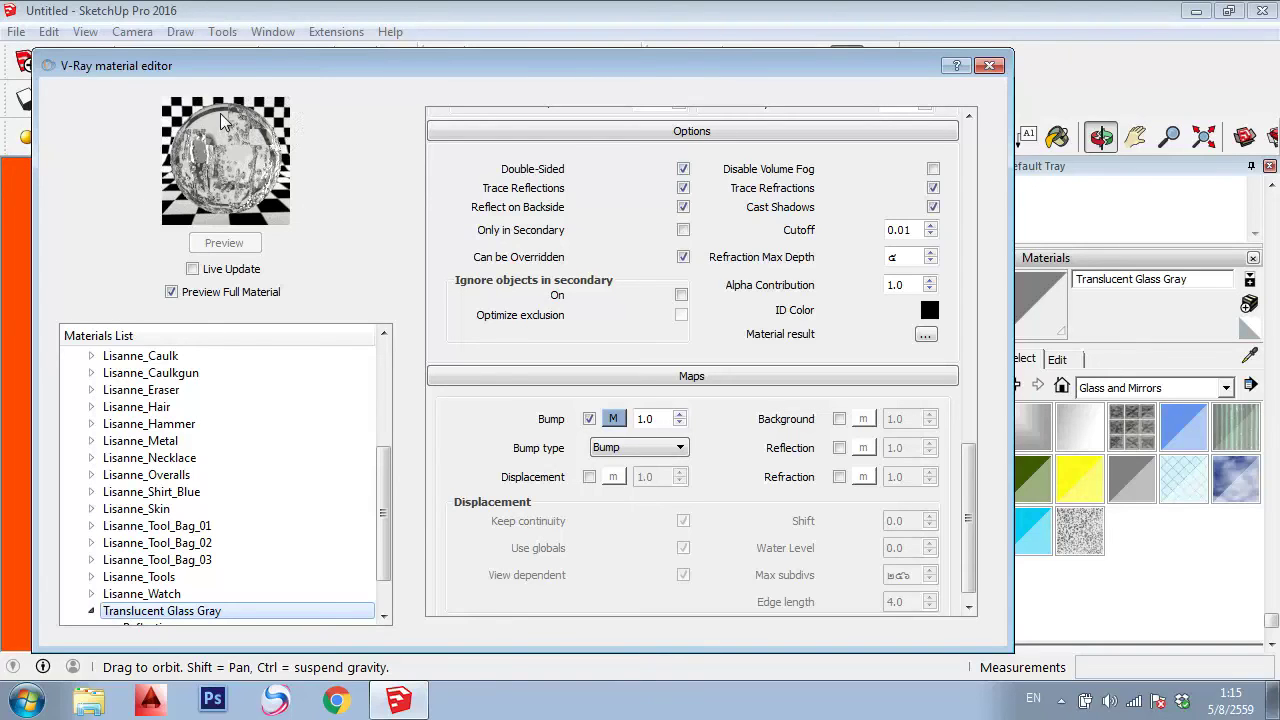
Close the V-Ray material editor to return to the window glazed in Translucent Glass Gray
{"action": "left_click", "coordinate": [989, 65]}
Pan and orbit the view to reveal the wall corner and ceiling above the window
{"action": "scroll", "coordinate": [668, 265], "scroll_direction": "down", "scroll_amount": 2}
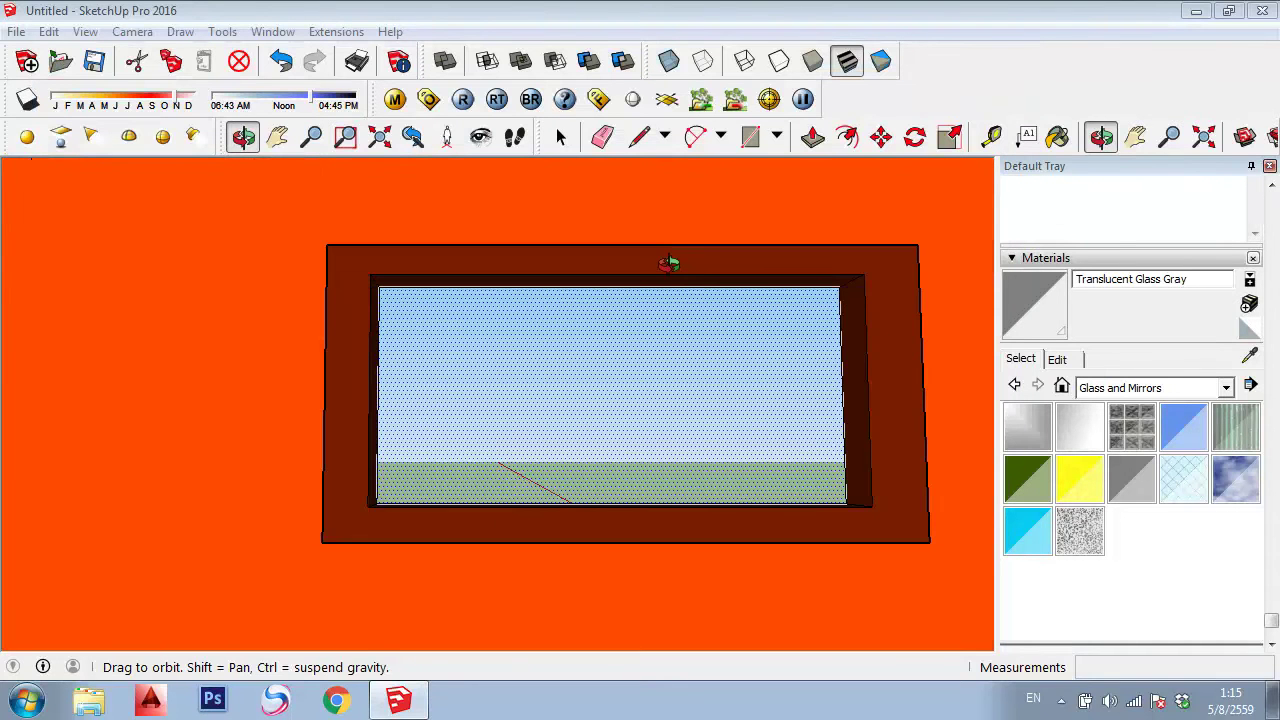
{"action": "left_click_drag", "start_coordinate": [706, 280], "coordinate": [330, 292], "text": "shift"}
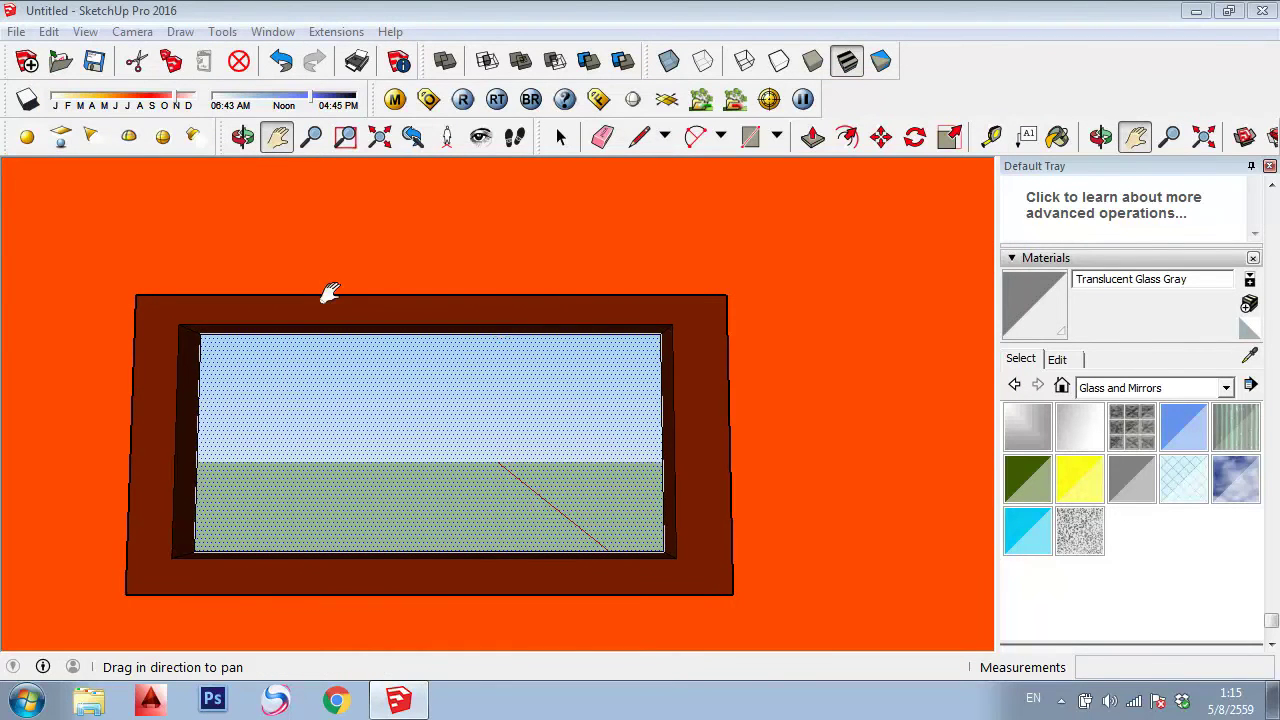
{"action": "key", "text": "space"}
{"action": "middle_click_drag", "start_coordinate": [428, 228], "coordinate": [691, 206]}
{"action": "mouse_move", "coordinate": [623, 263]}
{"action": "middle_mouse_down", "text": "shift"}
{"action": "mouse_move", "coordinate": [588, 340]}
{"action": "mouse_move", "coordinate": [414, 305]}
{"action": "mouse_move", "coordinate": [506, 346]}
{"action": "mouse_move", "coordinate": [640, 357]}
{"action": "middle_mouse_up", "text": "shift"}
{"action": "scroll", "coordinate": [588, 340], "scroll_direction": "up", "scroll_amount": 3}
{"action": "mouse_move", "coordinate": [640, 357]}
{"action": "left_mouse_down"}
{"action": "mouse_move", "coordinate": [617, 300]}
{"action": "mouse_move", "coordinate": [581, 286]}
{"action": "mouse_move", "coordinate": [606, 277]}
{"action": "left_mouse_up"}
{"action": "key", "text": "o"}
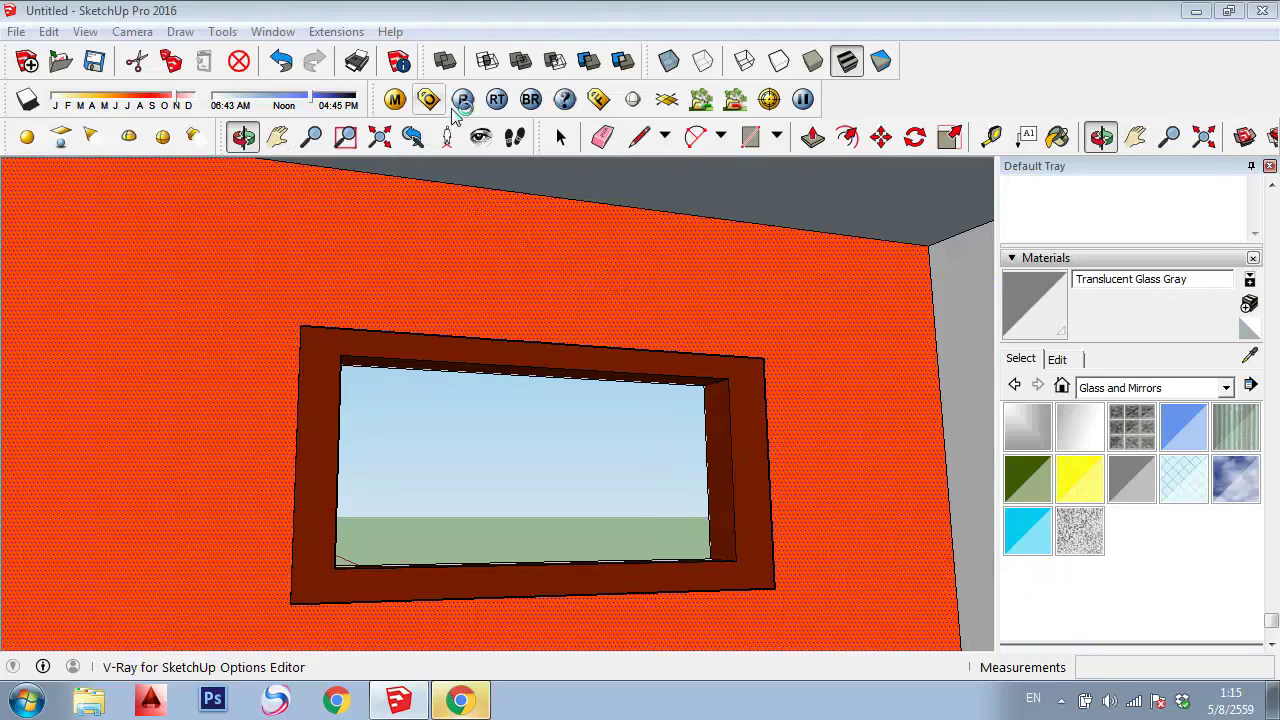
Orbit and pan to look down onto the window, framing the ceiling above it
{"action": "left_click", "coordinate": [65, 143]}
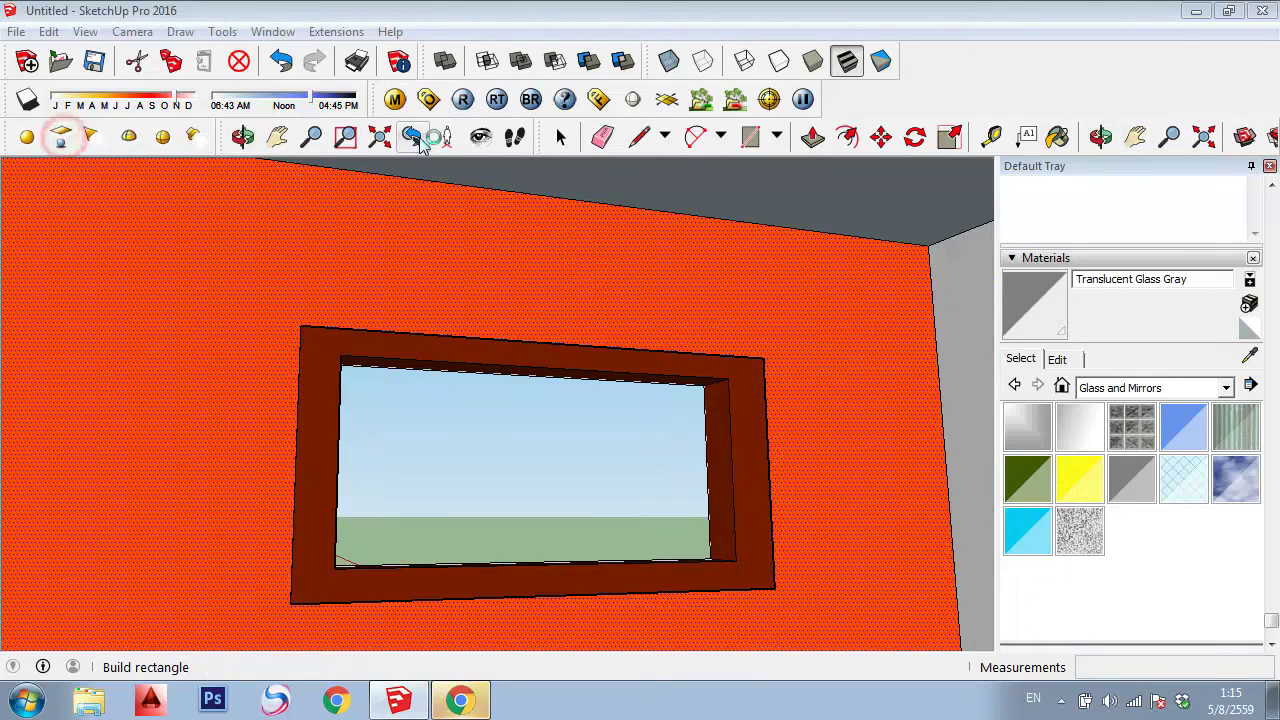
{"action": "key", "text": "o"}
{"action": "mouse_move", "coordinate": [470, 214]}
{"action": "left_mouse_down"}
{"action": "mouse_move", "coordinate": [508, 297]}
{"action": "mouse_move", "coordinate": [466, 294]}
{"action": "mouse_move", "coordinate": [442, 254]}
{"action": "mouse_move", "coordinate": [434, 294]}
{"action": "left_mouse_up"}
{"action": "key", "text": "h"}
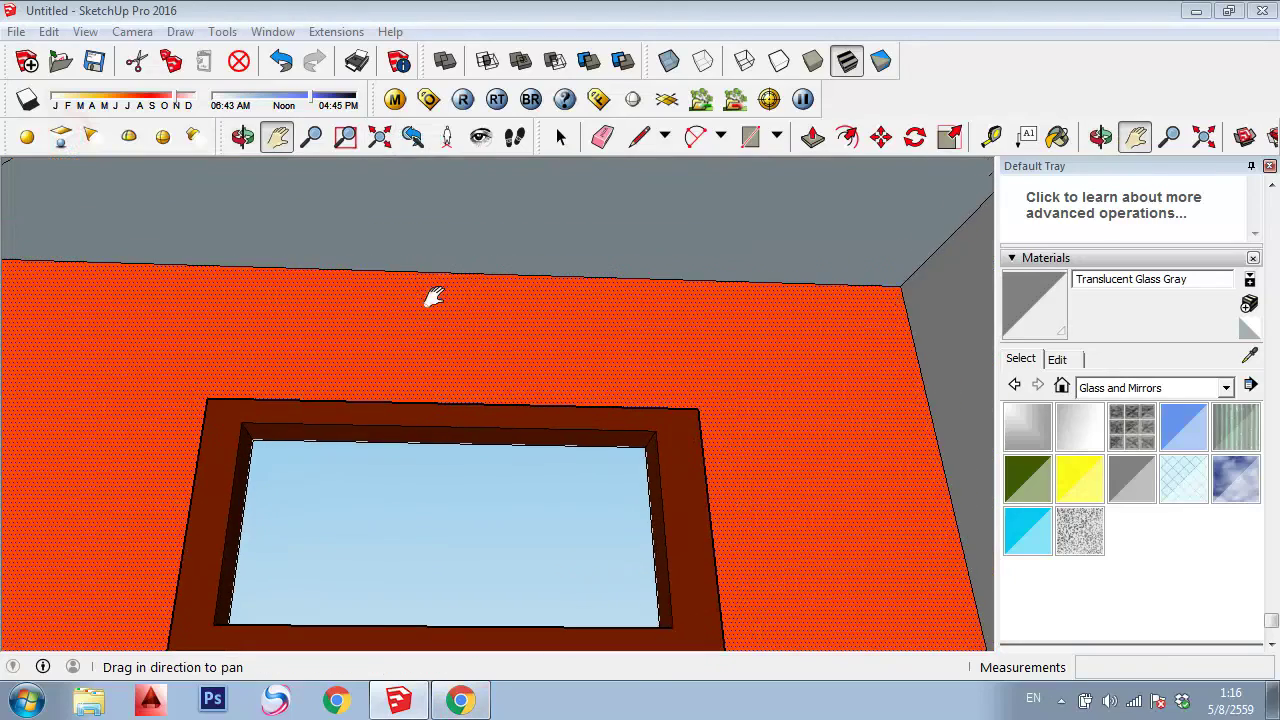
{"action": "key", "text": "o"}
{"action": "left_click_drag", "start_coordinate": [371, 266], "coordinate": [343, 266]}
{"action": "key", "text": "h"}
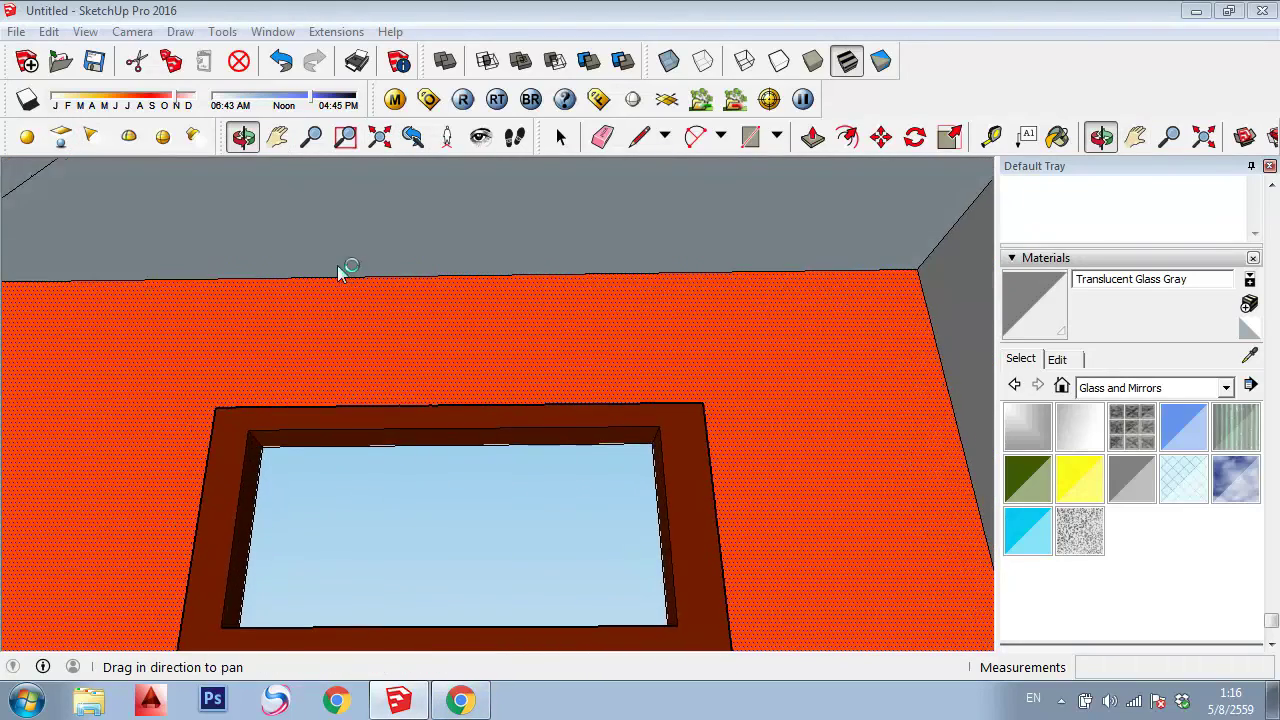
{"action": "scroll", "coordinate": [275, 245], "scroll_direction": "up", "scroll_amount": 1}
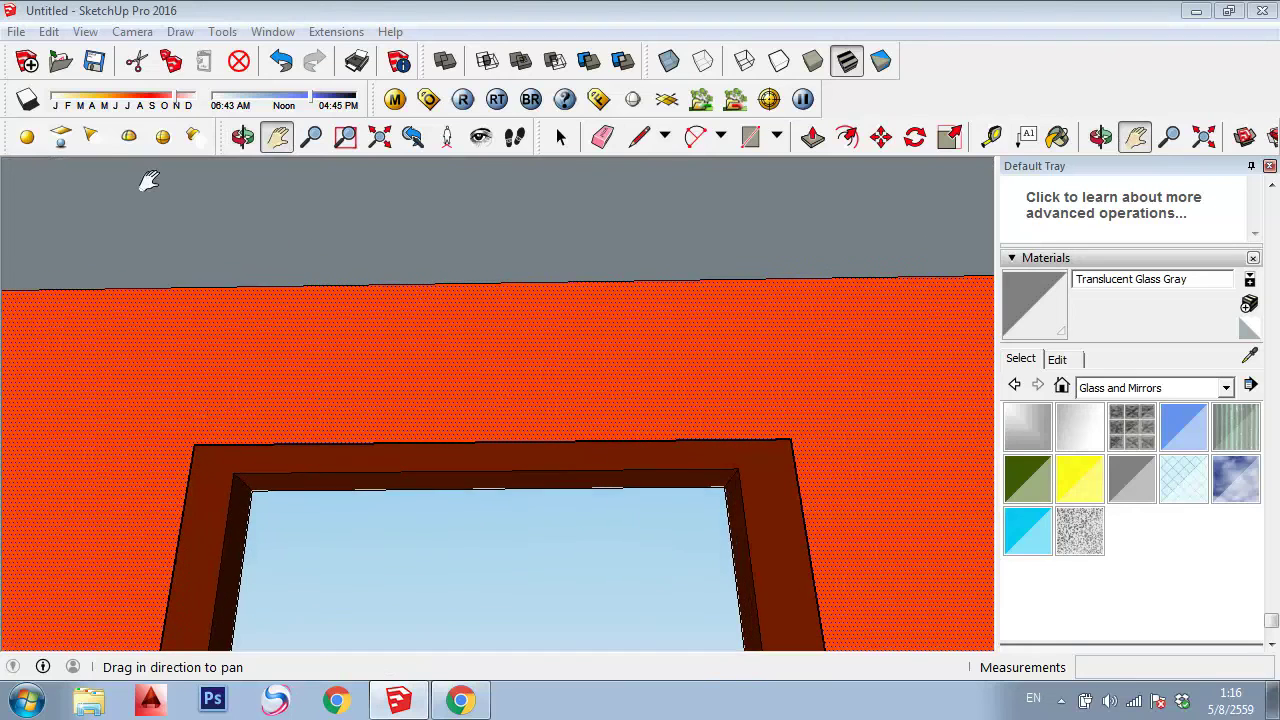
Tilt the camera up to the ceiling and erase the stray edge there
{"action": "left_click", "coordinate": [480, 136]}
{"action": "left_click_drag", "start_coordinate": [500, 350], "coordinate": [494, 180]}
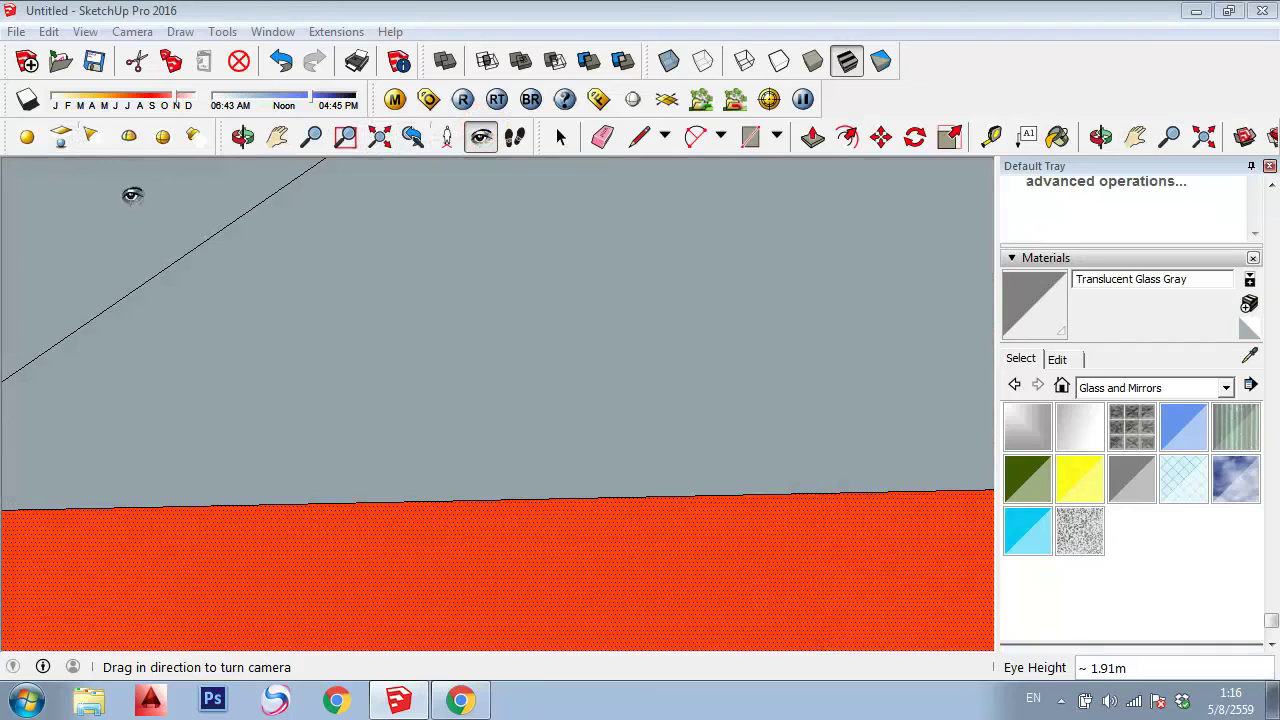
{"action": "key", "text": "e"}
{"action": "left_click", "coordinate": [197, 245]}
Draw a V-Ray Rectangle Light across the ceiling near the window wall
{"action": "left_click", "coordinate": [60, 136]}
{"action": "left_click", "coordinate": [175, 233]}
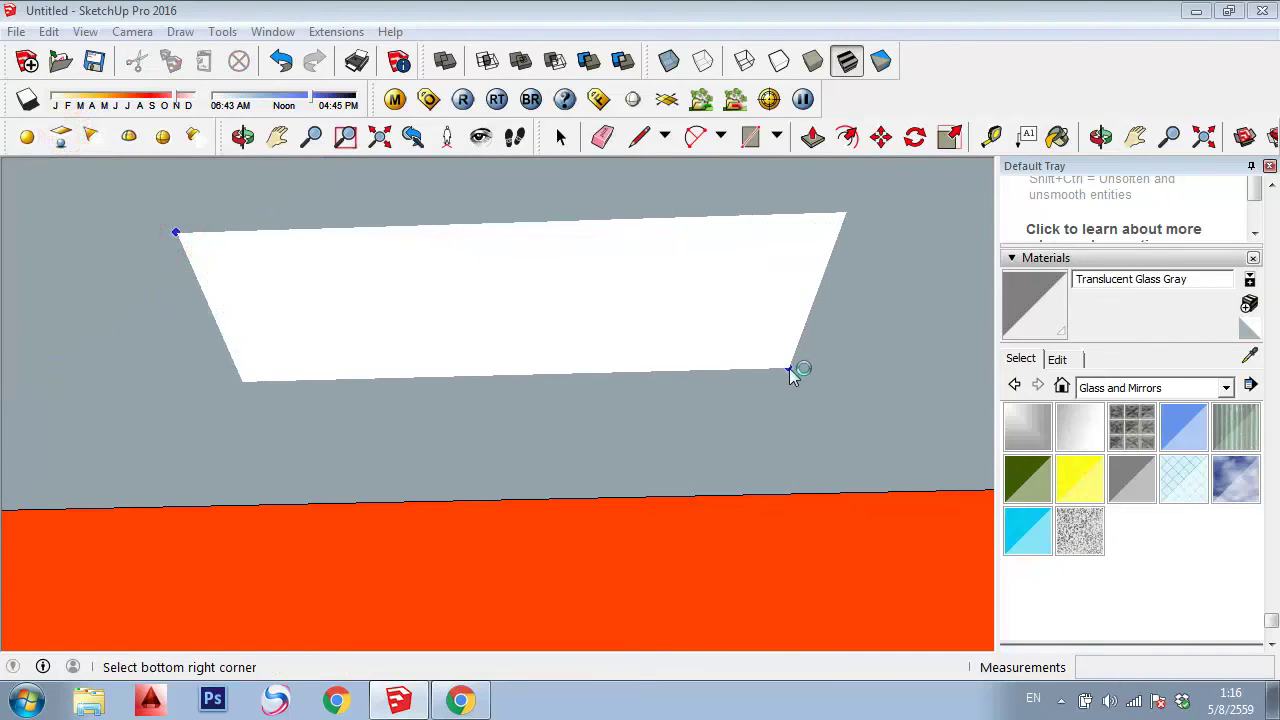
{"action": "left_click", "coordinate": [785, 390]}
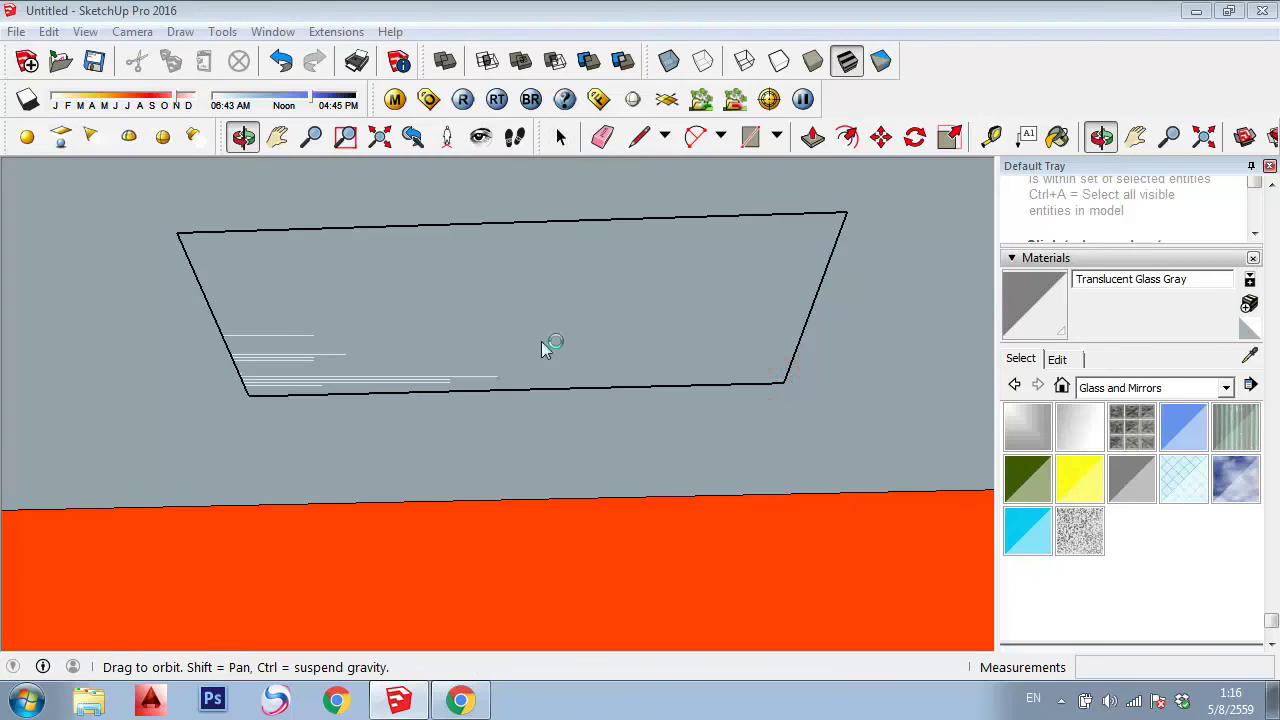
{"action": "middle_click_drag", "start_coordinate": [551, 346], "coordinate": [852, 386]}
{"action": "left_click_drag", "start_coordinate": [852, 386], "coordinate": [780, 411]}
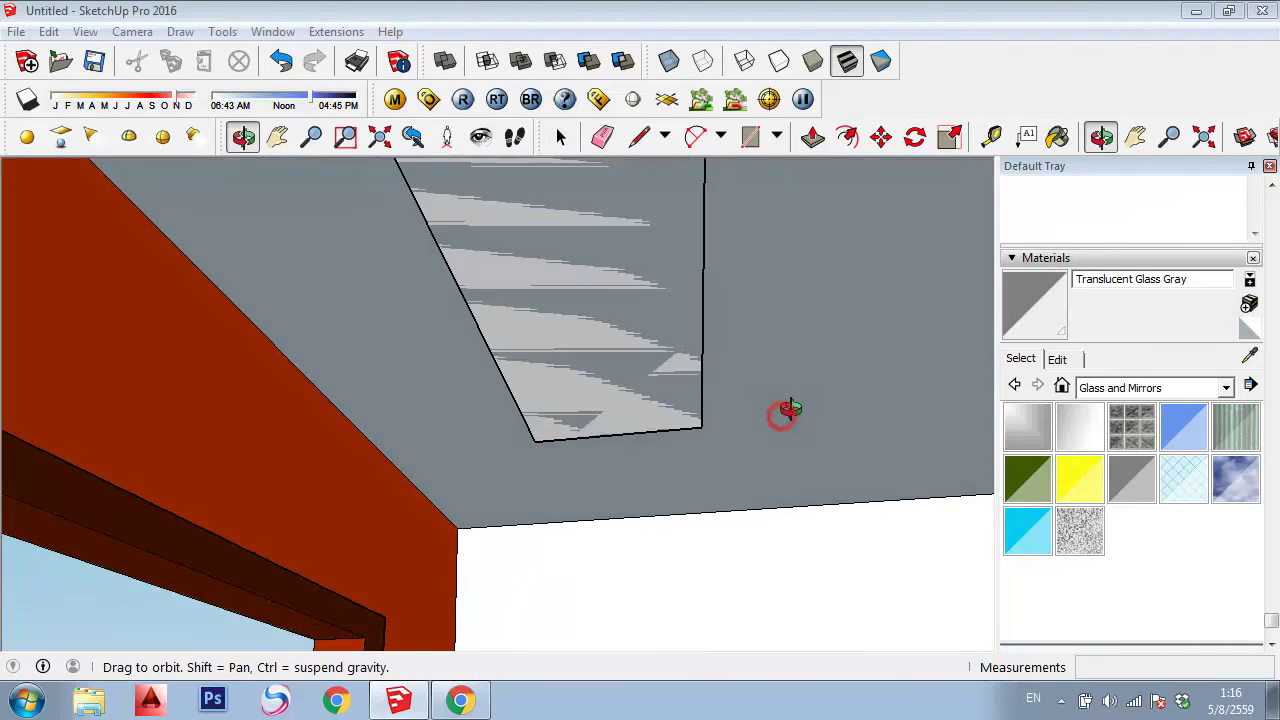
Move the light panel back against the ceiling and rotate it into position
{"action": "key", "text": "m"}
{"action": "left_click", "coordinate": [620, 318]}
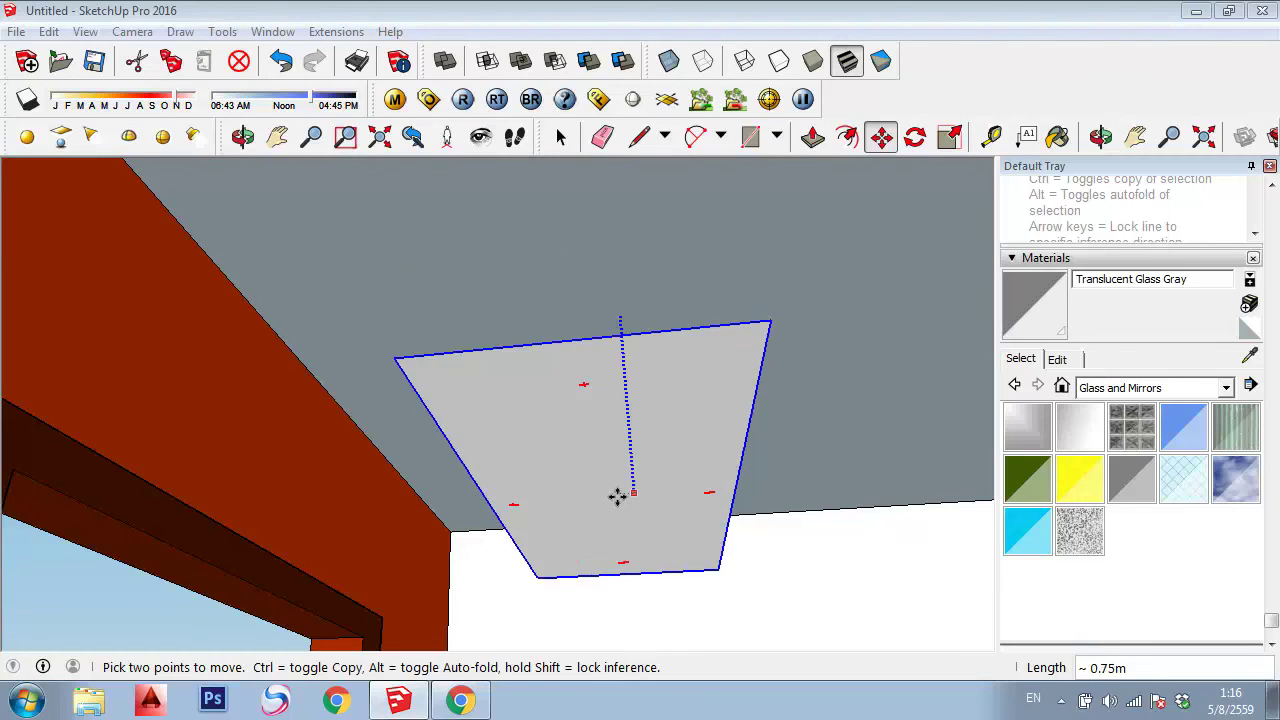
{"action": "left_click", "coordinate": [621, 443]}
{"action": "middle_click_drag", "start_coordinate": [621, 443], "coordinate": [600, 466]}
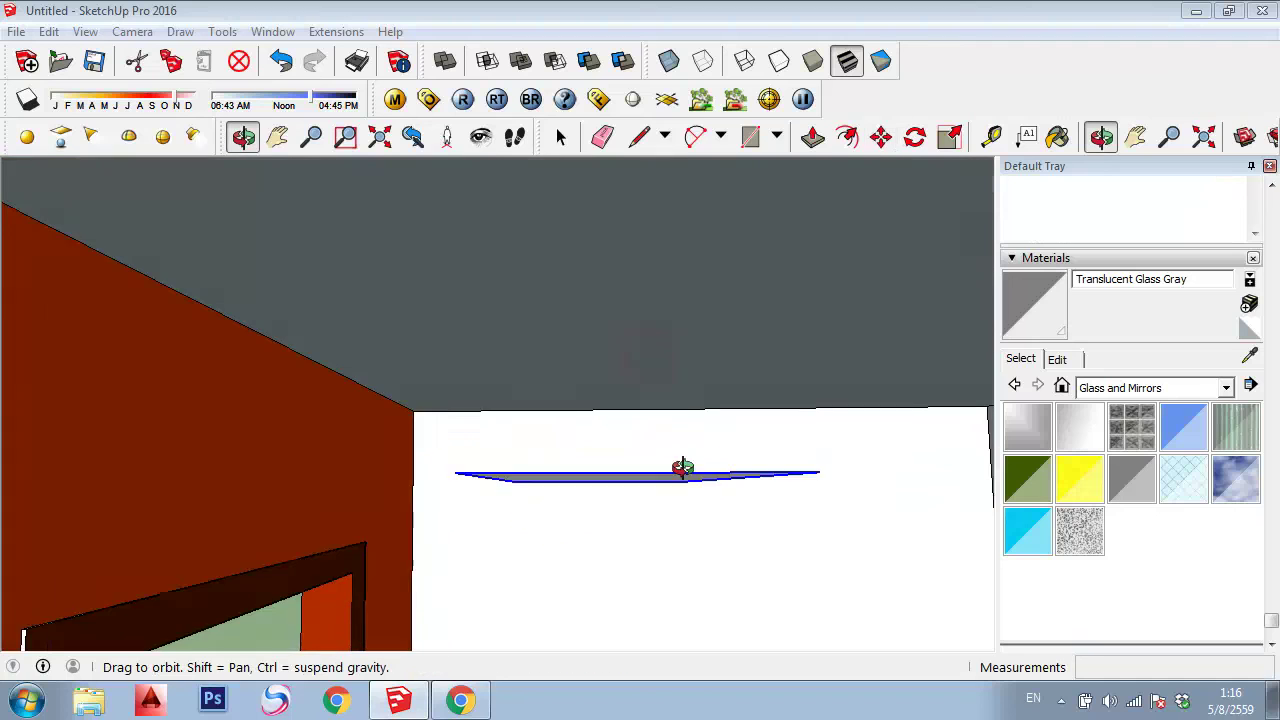
{"action": "key", "text": "q"}
{"action": "left_click", "coordinate": [640, 480]}
{"action": "left_click", "coordinate": [492, 478]}
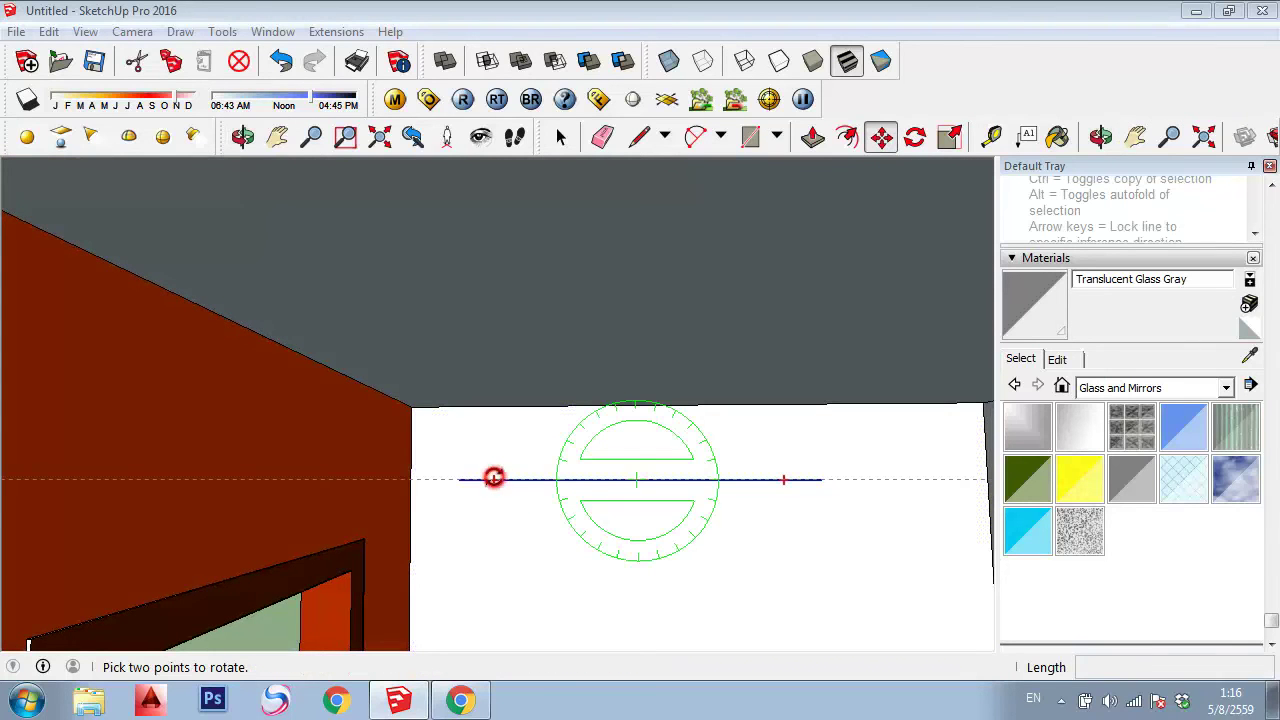
{"action": "left_click", "coordinate": [530, 425]}
{"action": "mouse_move", "coordinate": [611, 477]}
{"action": "middle_mouse_down"}
{"action": "mouse_move", "coordinate": [588, 514]}
{"action": "mouse_move", "coordinate": [557, 171]}
{"action": "mouse_move", "coordinate": [588, 343]}
{"action": "middle_mouse_up"}
Check in Edit light that the rectangle light's intensity is 3000.0, then accept
{"action": "right_click", "coordinate": [588, 343]}
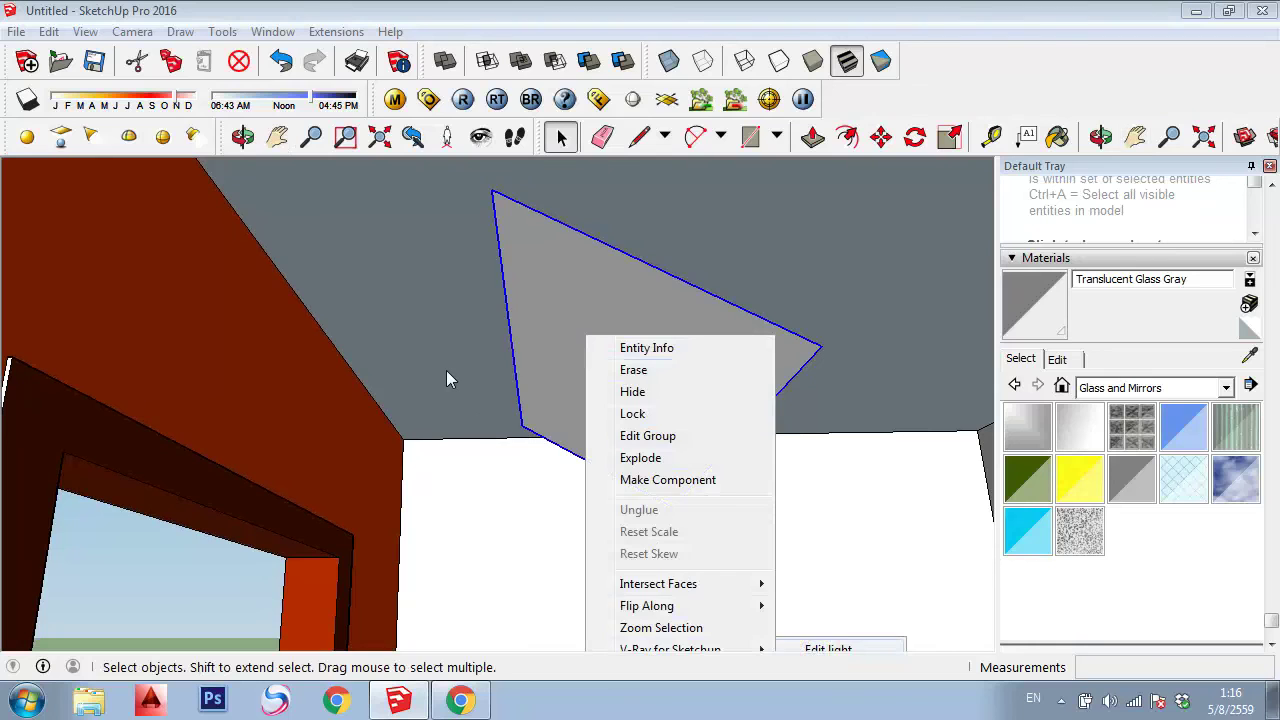
{"action": "left_click", "coordinate": [828, 648]}
{"action": "left_click", "coordinate": [372, 236]}
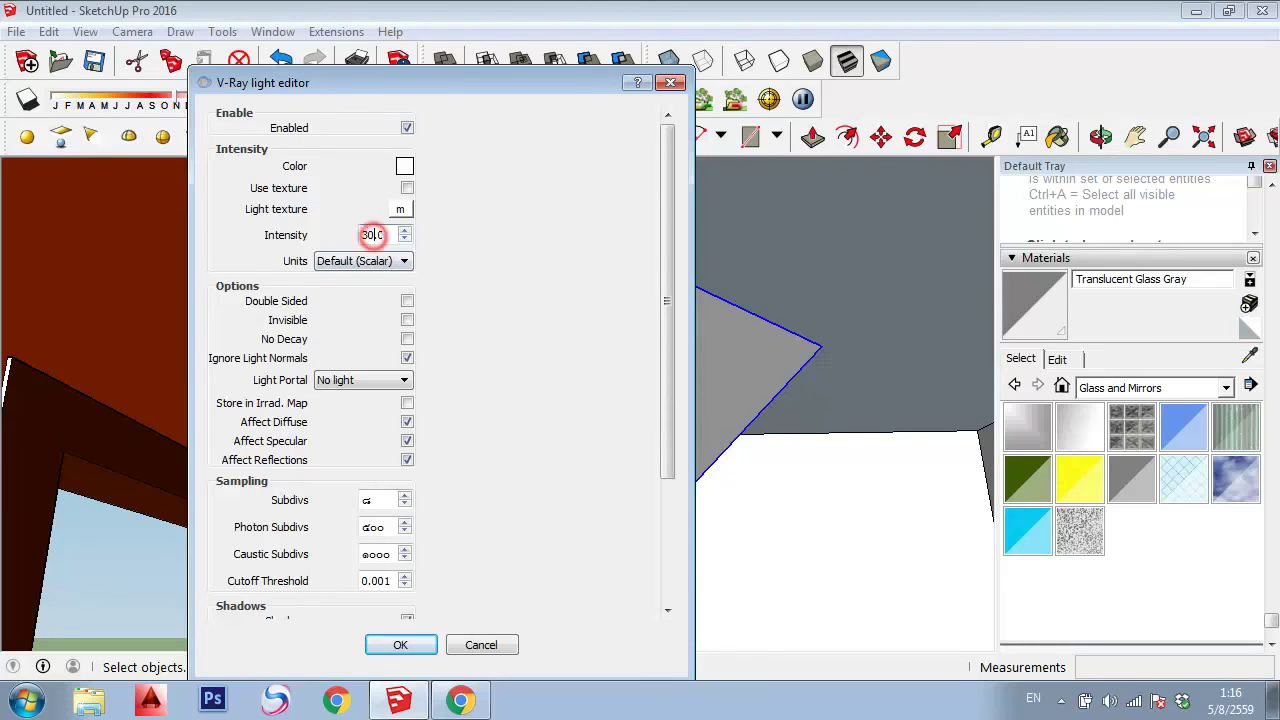
{"action": "left_click", "coordinate": [400, 644]}
Orbit upward and switch to the standard left view of the window
{"action": "key", "text": "o"}
{"action": "mouse_move", "coordinate": [474, 460]}
{"action": "left_mouse_down"}
{"action": "mouse_move", "coordinate": [457, 426]}
{"action": "mouse_move", "coordinate": [405, 457]}
{"action": "mouse_move", "coordinate": [186, 477]}
{"action": "mouse_move", "coordinate": [70, 521]}
{"action": "mouse_move", "coordinate": [94, 480]}
{"action": "mouse_move", "coordinate": [200, 420]}
{"action": "mouse_move", "coordinate": [651, 389]}
{"action": "left_mouse_up"}
{"action": "key", "text": "F6"}
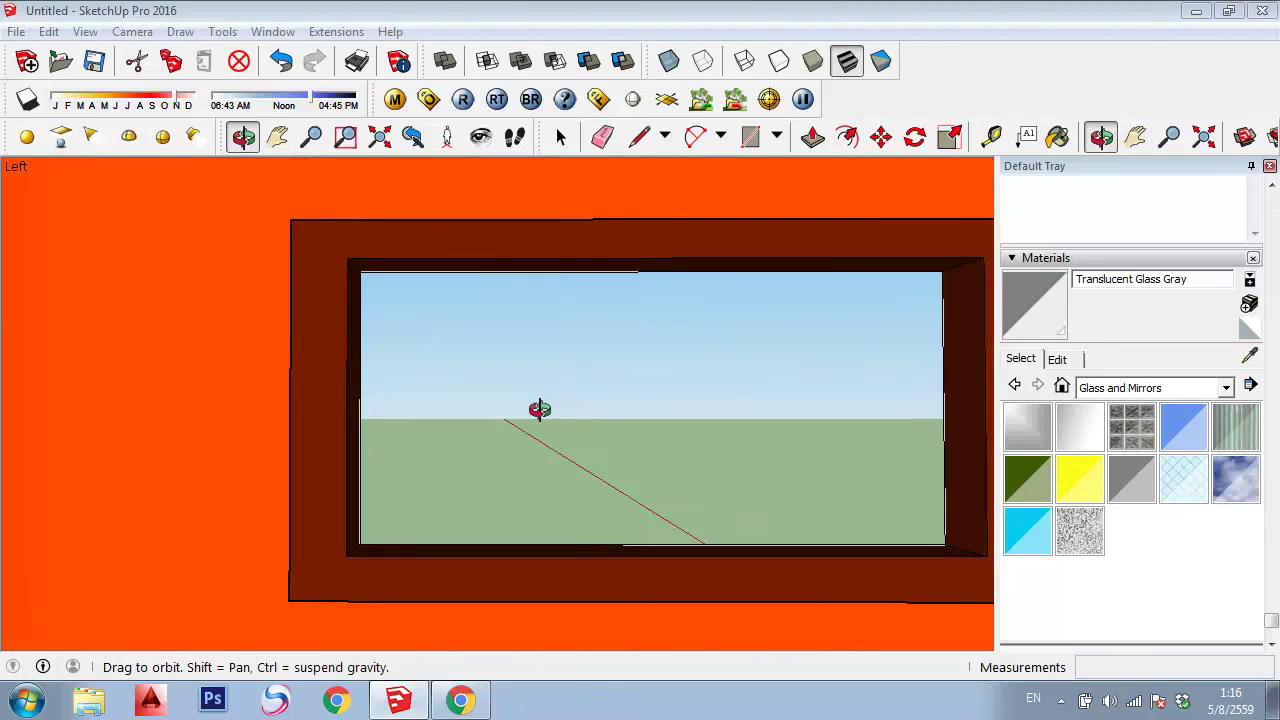
Zoom and turn the camera up to bring the ceiling light into view
{"action": "scroll", "coordinate": [540, 409], "scroll_direction": "up", "scroll_amount": 3}
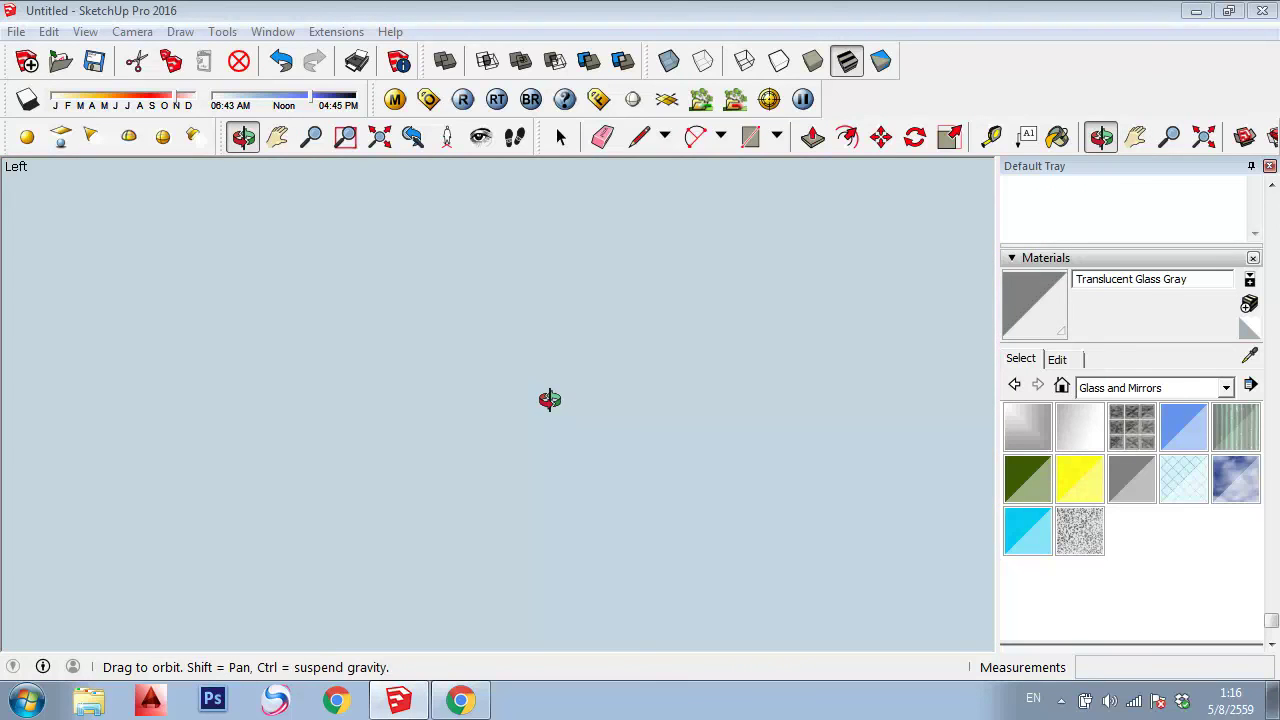
{"action": "scroll", "coordinate": [520, 410], "scroll_direction": "down", "scroll_amount": 3}
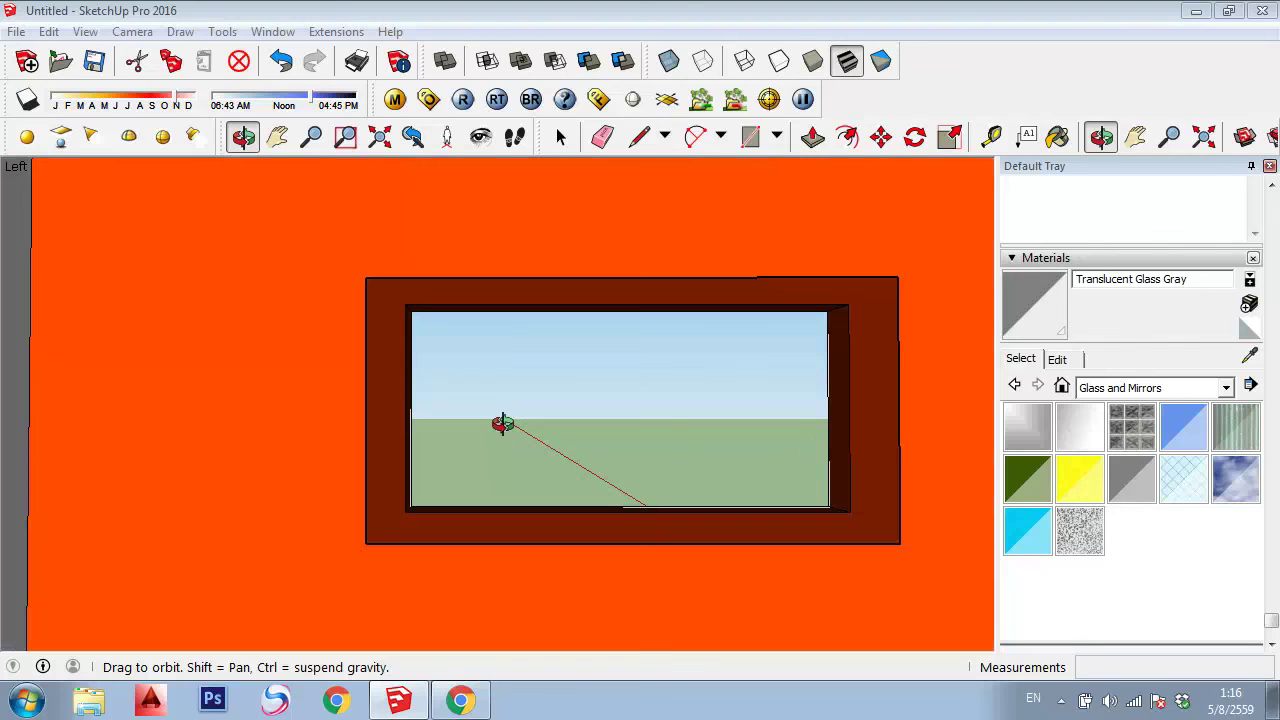
{"action": "left_click", "coordinate": [480, 137]}
{"action": "mouse_move", "coordinate": [728, 357]}
{"action": "left_mouse_down"}
{"action": "mouse_move", "coordinate": [729, 309]}
{"action": "mouse_move", "coordinate": [743, 337]}
{"action": "mouse_move", "coordinate": [633, 352]}
{"action": "mouse_move", "coordinate": [729, 349]}
{"action": "mouse_move", "coordinate": [686, 331]}
{"action": "left_mouse_up"}
{"action": "key", "text": "h"}
{"action": "key", "text": "o"}
Move the rectangle light to a new spot below the ceiling, then orbit back to the window
{"action": "key", "text": "m"}
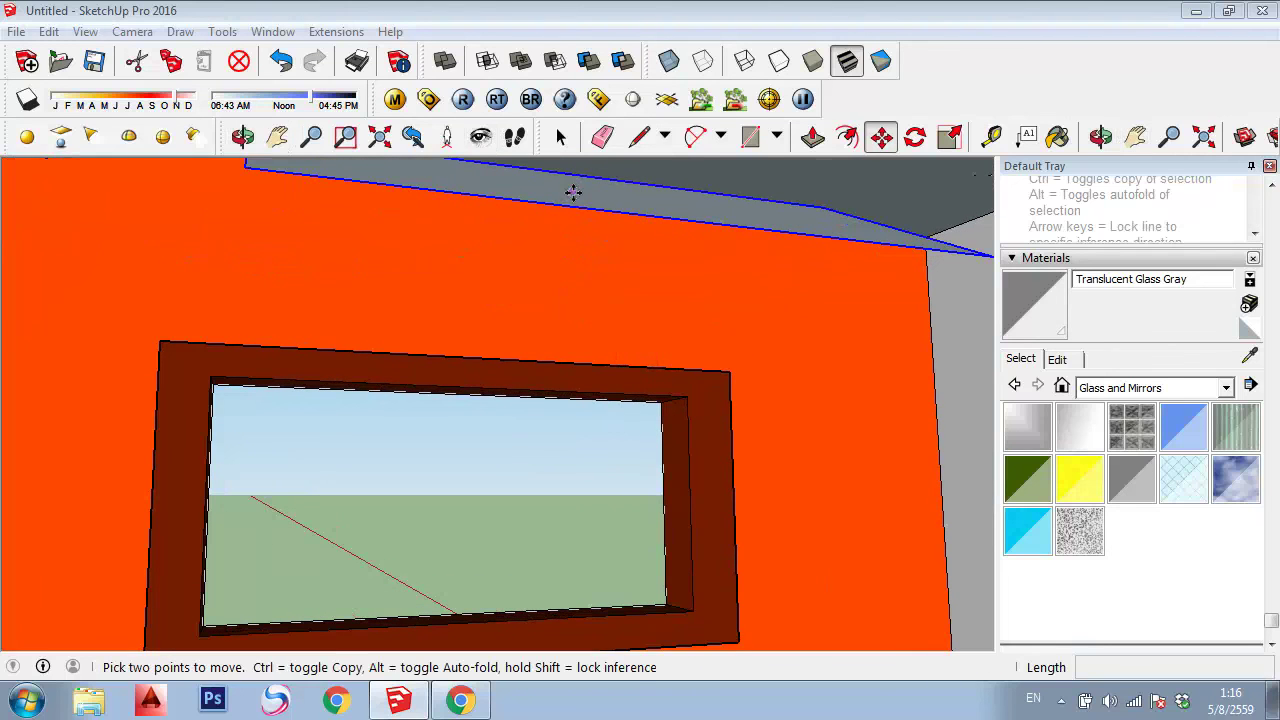
{"action": "left_click", "coordinate": [572, 192]}
{"action": "mouse_move", "coordinate": [453, 180]}
{"action": "middle_mouse_down"}
{"action": "mouse_move", "coordinate": [457, 257]}
{"action": "mouse_move", "coordinate": [707, 277]}
{"action": "middle_mouse_up"}
{"action": "left_click_drag", "start_coordinate": [707, 277], "coordinate": [657, 266]}
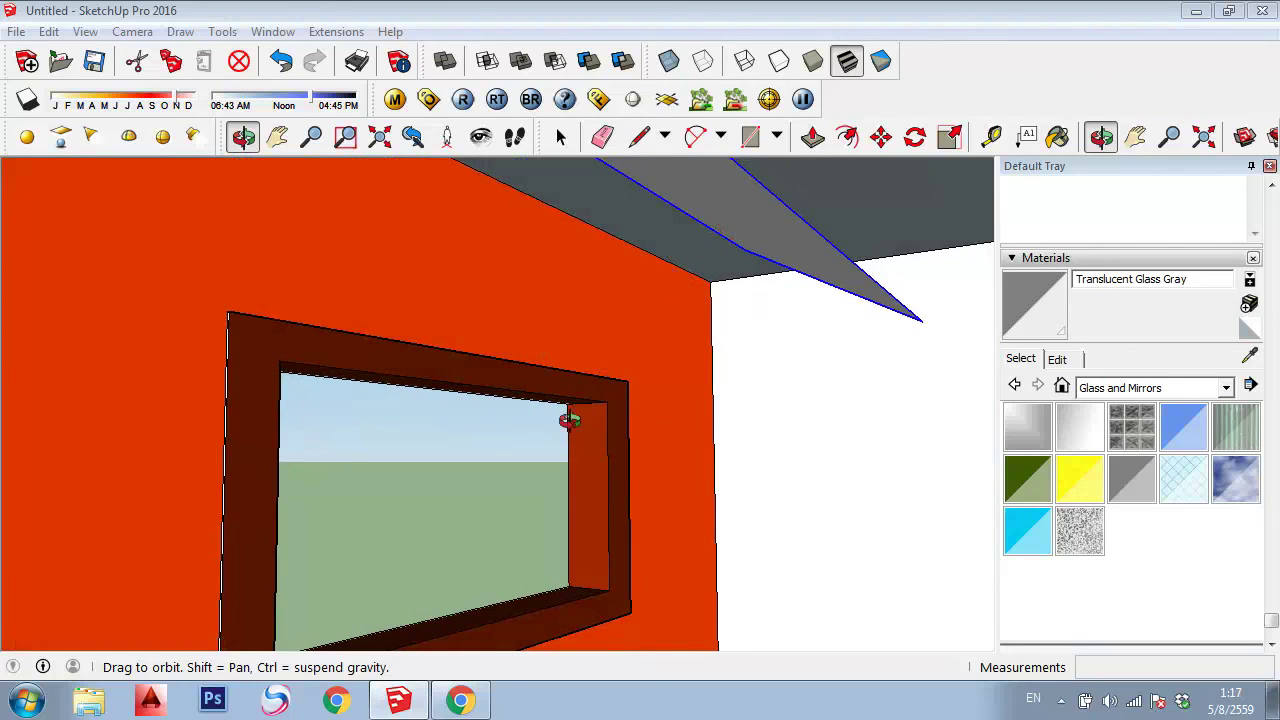
{"action": "left_click_drag", "start_coordinate": [517, 470], "coordinate": [546, 433]}
{"action": "mouse_move", "coordinate": [546, 433]}
{"action": "middle_mouse_down"}
{"action": "mouse_move", "coordinate": [443, 394]}
{"action": "mouse_move", "coordinate": [491, 371]}
{"action": "mouse_move", "coordinate": [537, 372]}
{"action": "mouse_move", "coordinate": [409, 363]}
{"action": "mouse_move", "coordinate": [451, 314]}
{"action": "mouse_move", "coordinate": [446, 343]}
{"action": "mouse_move", "coordinate": [404, 347]}
{"action": "middle_mouse_up"}
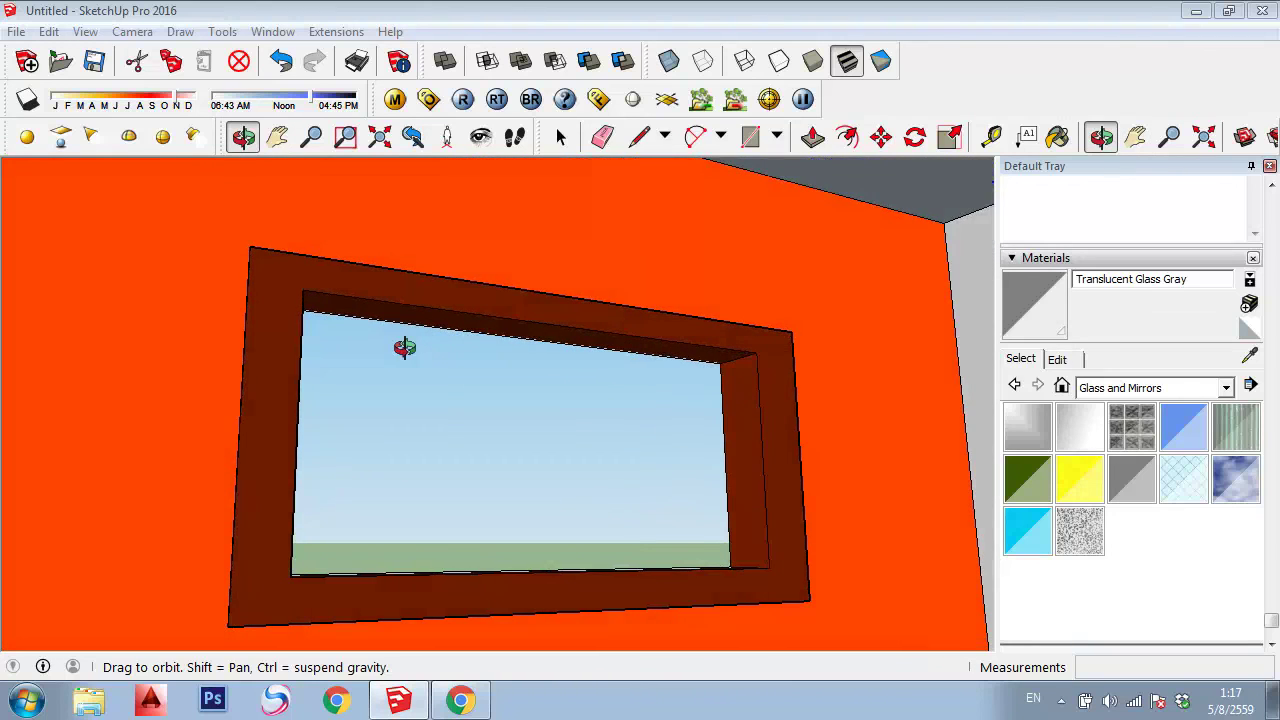